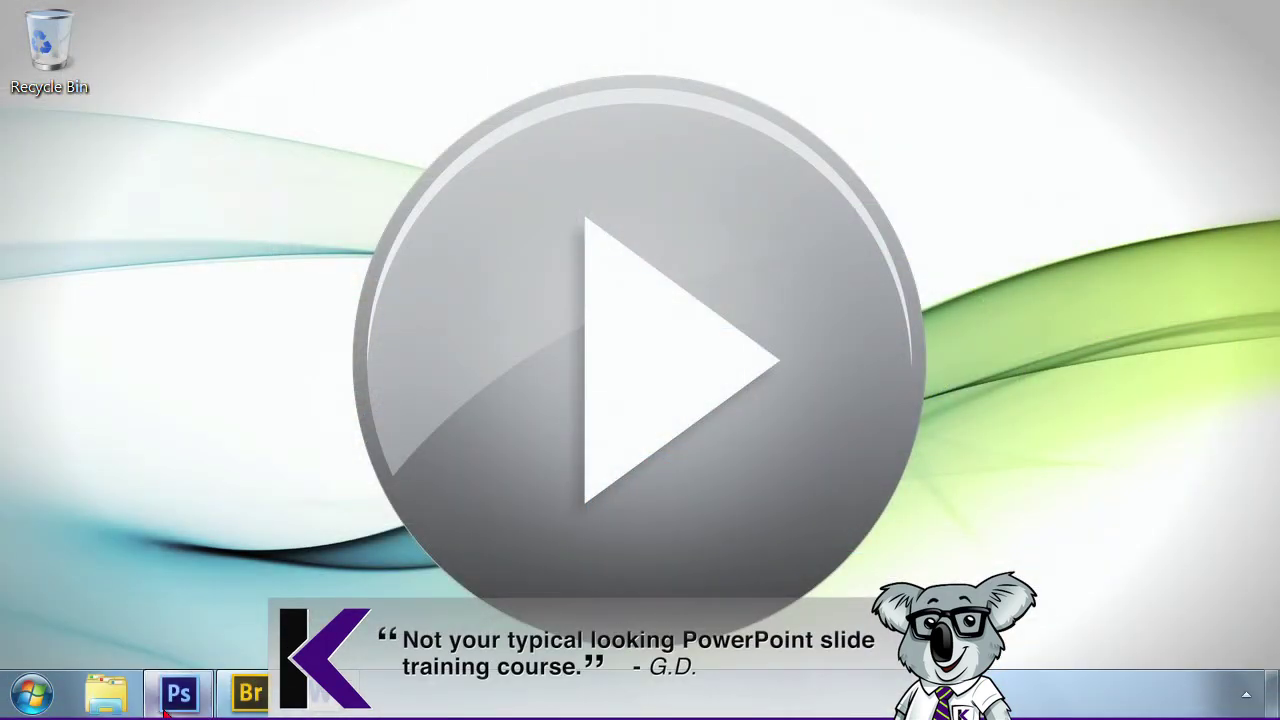
Step: Make the Quick Selection tool active, cycling between it and the Magic Wand with Shift+W
{"action": "left_click", "coordinate": [172, 694]}
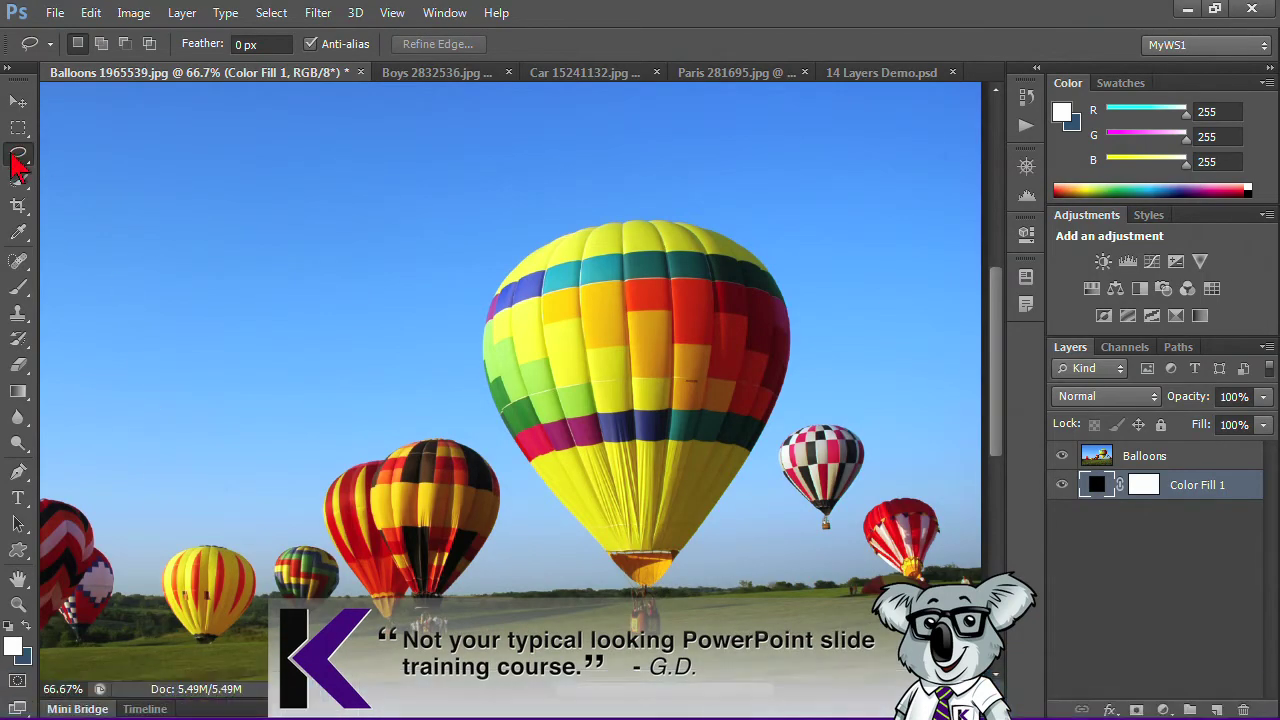
{"action": "left_click", "coordinate": [22, 190]}
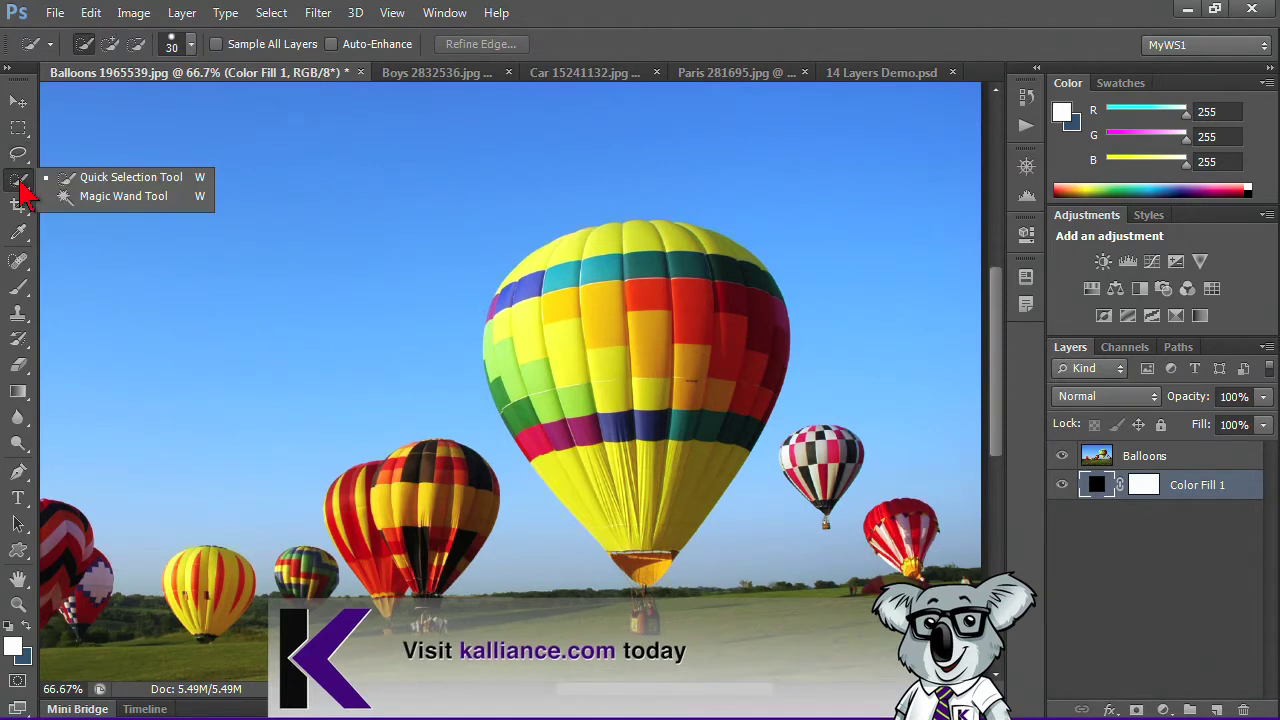
{"action": "left_click", "coordinate": [112, 178]}
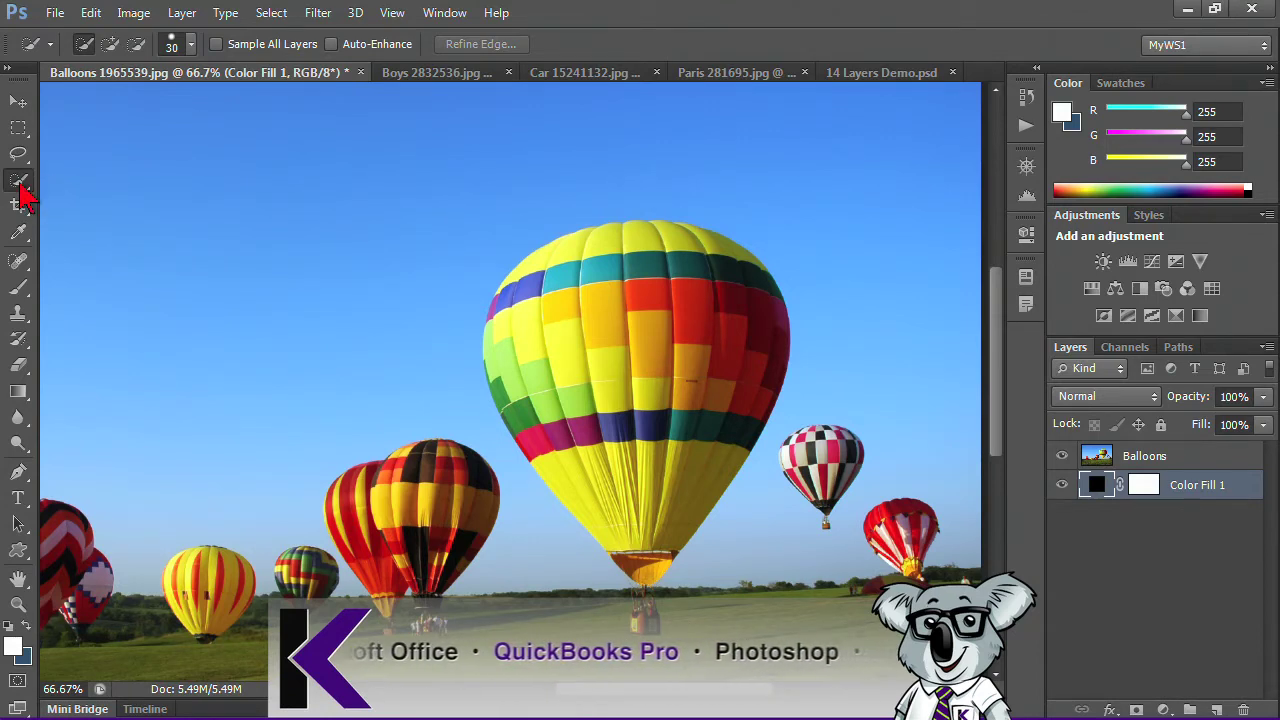
{"action": "left_click", "coordinate": [22, 188]}
{"action": "left_click", "coordinate": [112, 178]}
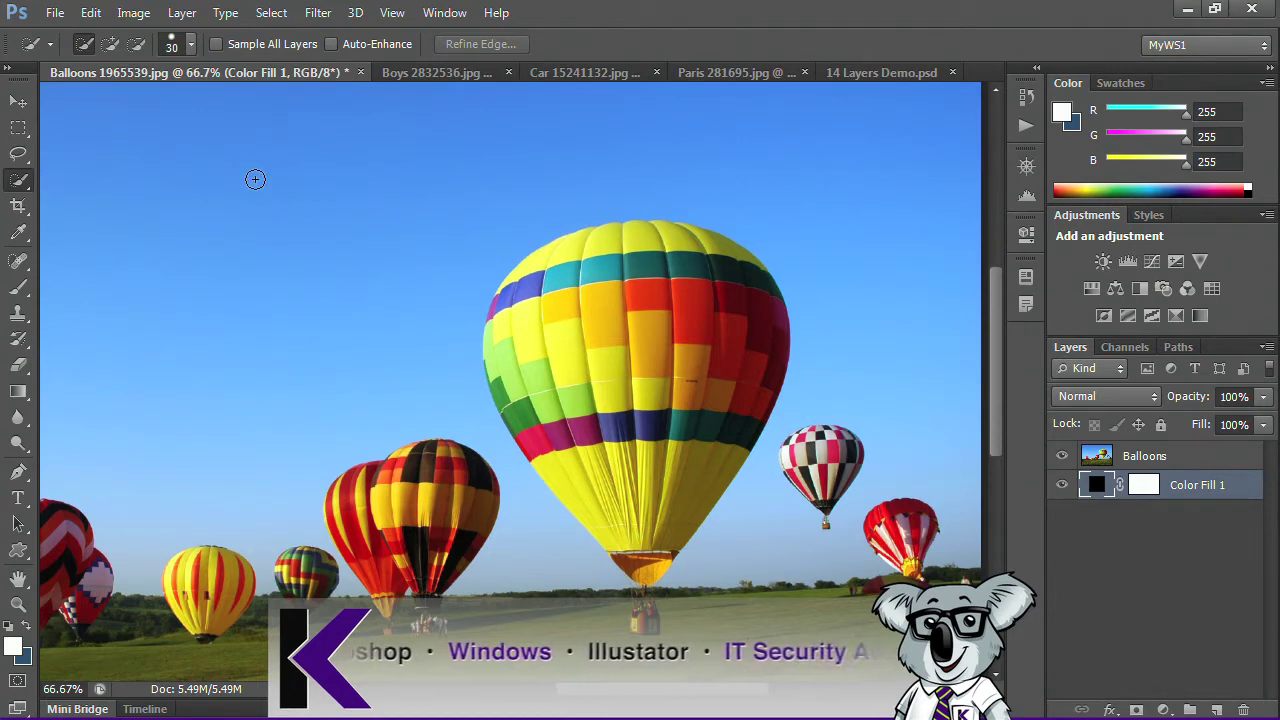
{"action": "key", "text": "shift+w"}
{"action": "key", "text": "shift+w"}
{"action": "key", "text": "shift+w"}
{"action": "key", "text": "shift+w"}
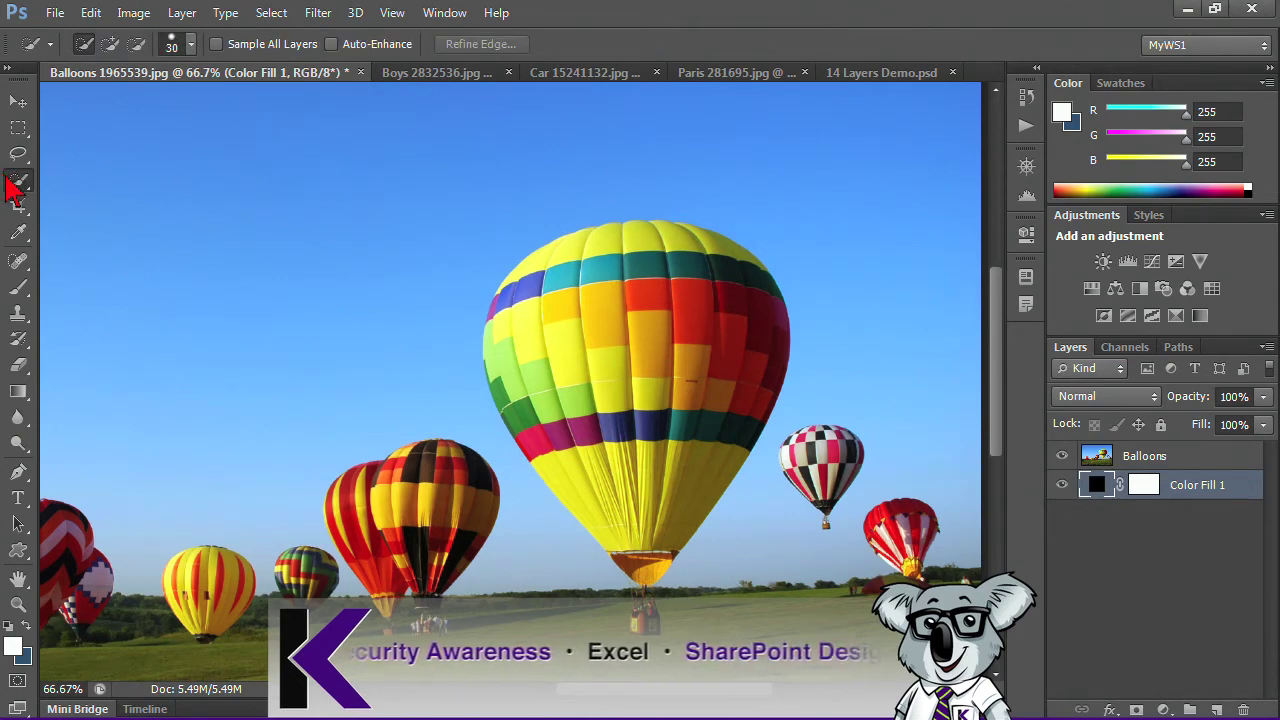
Step: Reset all tools to their default settings from the tool preset menu
{"action": "right_click", "coordinate": [30, 46]}
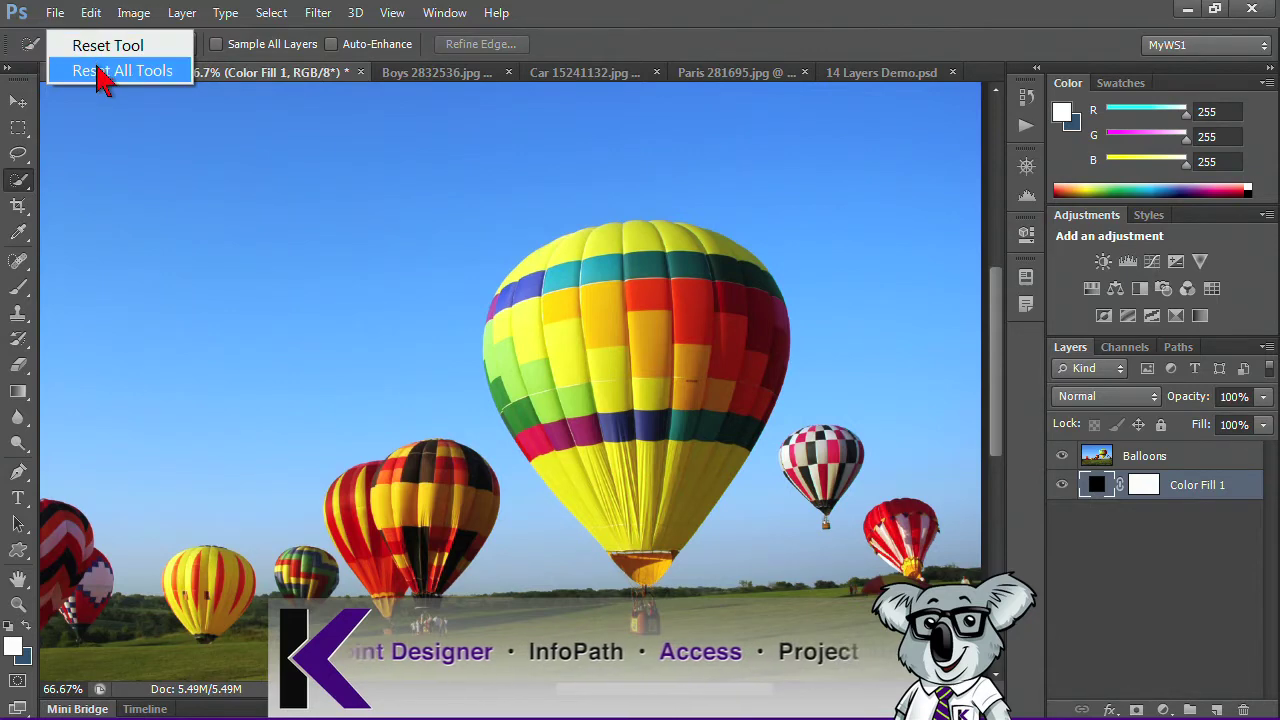
{"action": "left_click", "coordinate": [100, 72]}
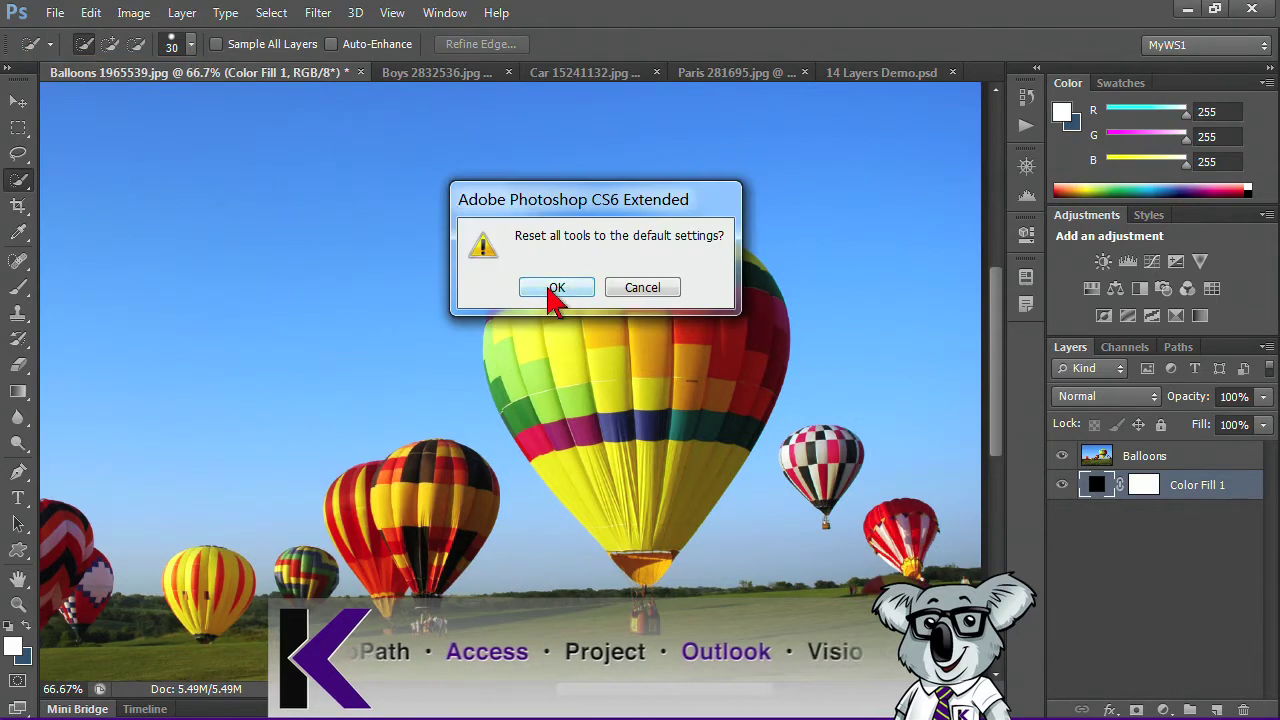
{"action": "left_click", "coordinate": [556, 288]}
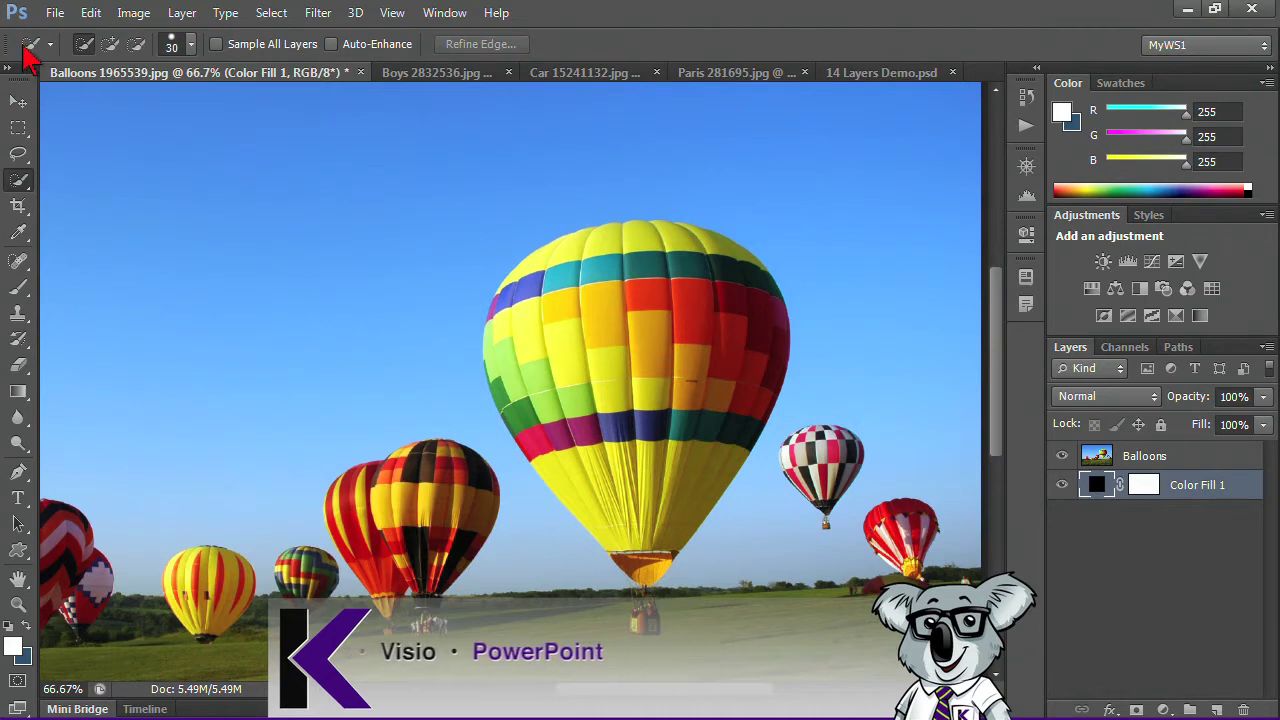
{"action": "right_click", "coordinate": [33, 50]}
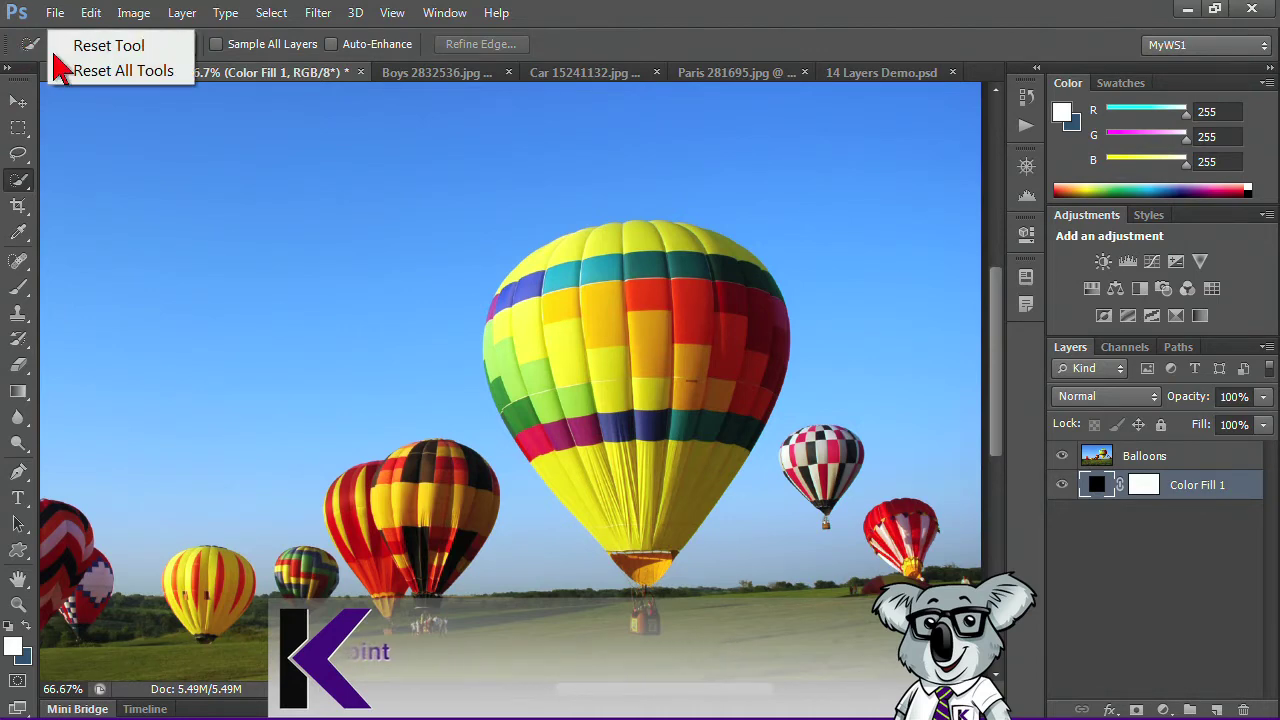
{"action": "key", "text": "Escape"}
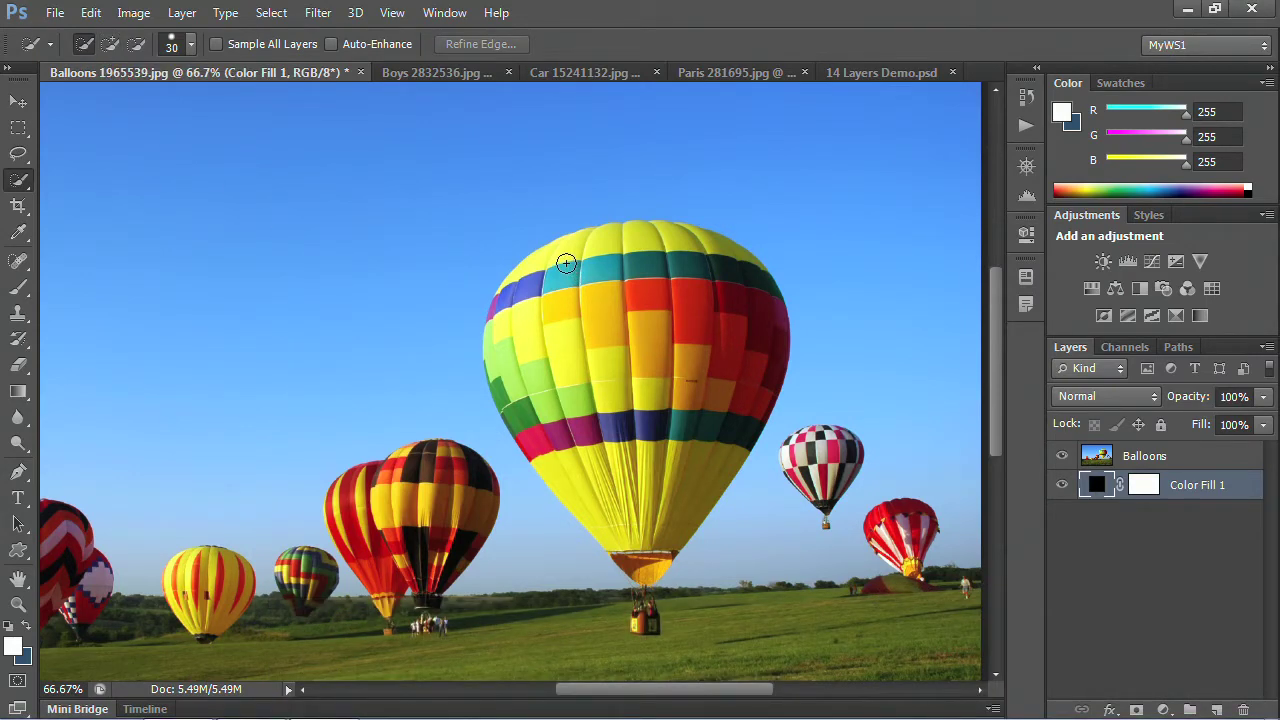
Step: Deselect, target the Balloons layer, and brush Quick Selection across the large yellow balloon's top band
{"action": "mouse_move", "coordinate": [566, 263]}
{"action": "left_mouse_down"}
{"action": "mouse_move", "coordinate": [624, 248]}
{"action": "mouse_move", "coordinate": [703, 270]}
{"action": "mouse_move", "coordinate": [739, 329]}
{"action": "mouse_move", "coordinate": [729, 385]}
{"action": "mouse_move", "coordinate": [743, 395]}
{"action": "mouse_move", "coordinate": [771, 317]}
{"action": "mouse_move", "coordinate": [722, 256]}
{"action": "mouse_move", "coordinate": [683, 240]}
{"action": "mouse_move", "coordinate": [597, 242]}
{"action": "mouse_move", "coordinate": [544, 269]}
{"action": "mouse_move", "coordinate": [515, 298]}
{"action": "mouse_move", "coordinate": [500, 361]}
{"action": "left_mouse_up"}
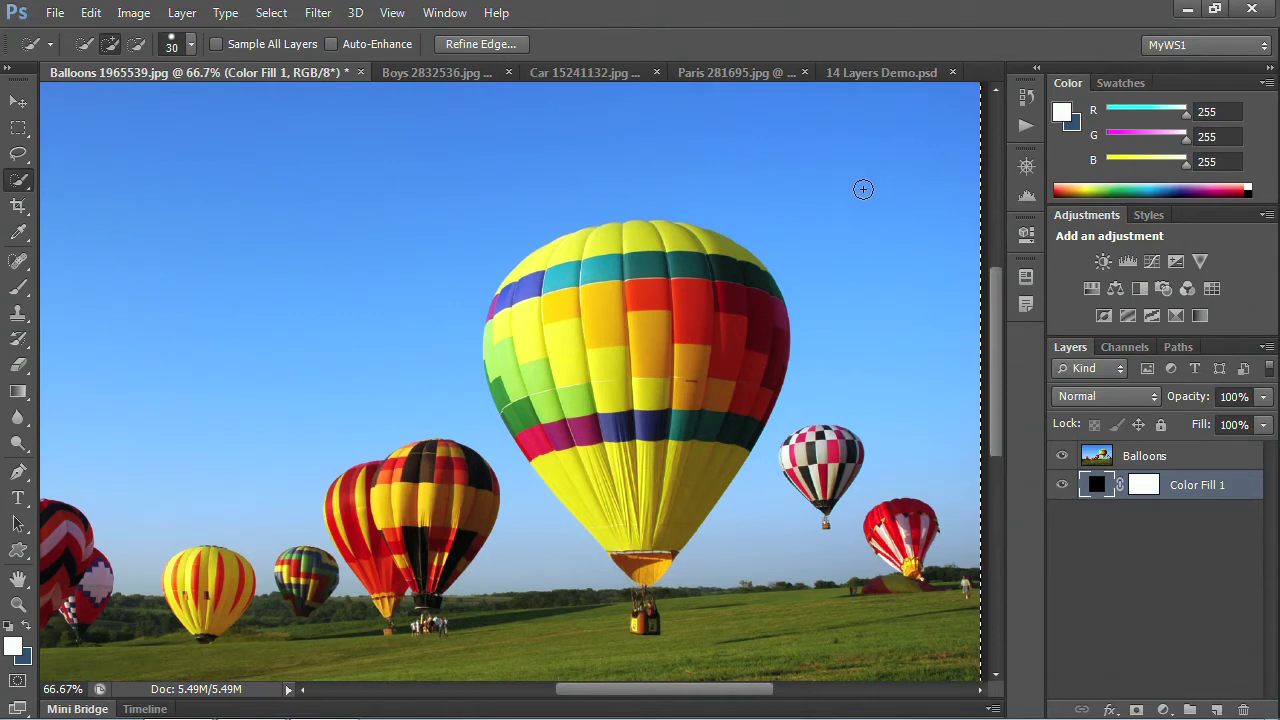
{"action": "key", "text": "ctrl+d"}
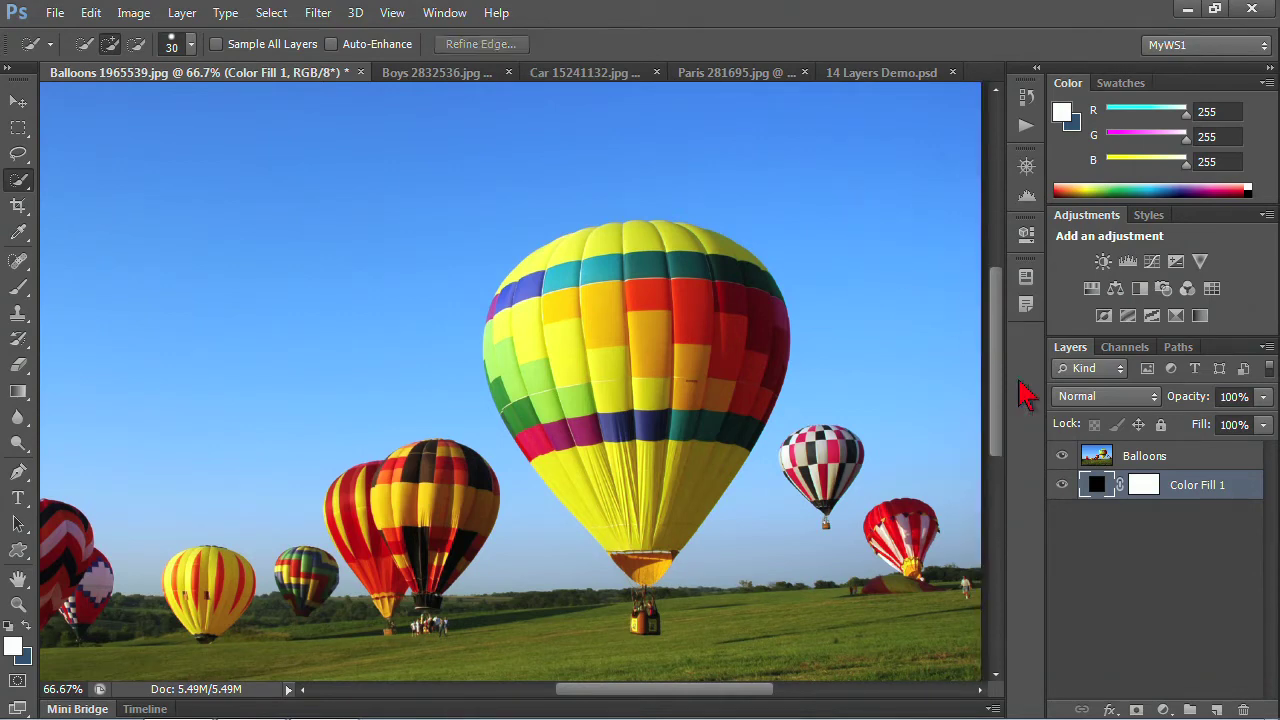
{"action": "left_click", "coordinate": [1106, 464]}
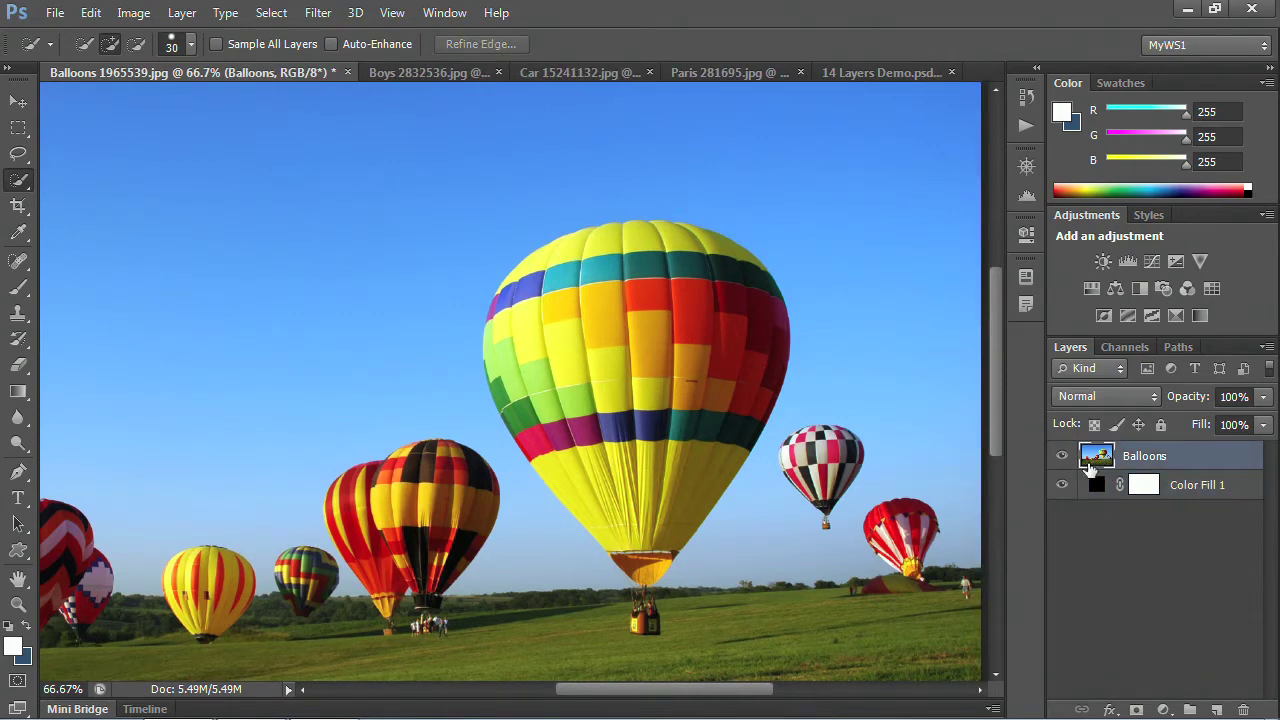
{"action": "mouse_move", "coordinate": [574, 251]}
{"action": "left_mouse_down"}
{"action": "mouse_move", "coordinate": [670, 242]}
{"action": "mouse_move", "coordinate": [716, 270]}
{"action": "mouse_move", "coordinate": [724, 354]}
{"action": "mouse_move", "coordinate": [635, 520]}
{"action": "mouse_move", "coordinate": [612, 525]}
{"action": "mouse_move", "coordinate": [523, 374]}
{"action": "mouse_move", "coordinate": [506, 329]}
{"action": "mouse_move", "coordinate": [513, 302]}
{"action": "mouse_move", "coordinate": [494, 330]}
{"action": "left_mouse_up"}
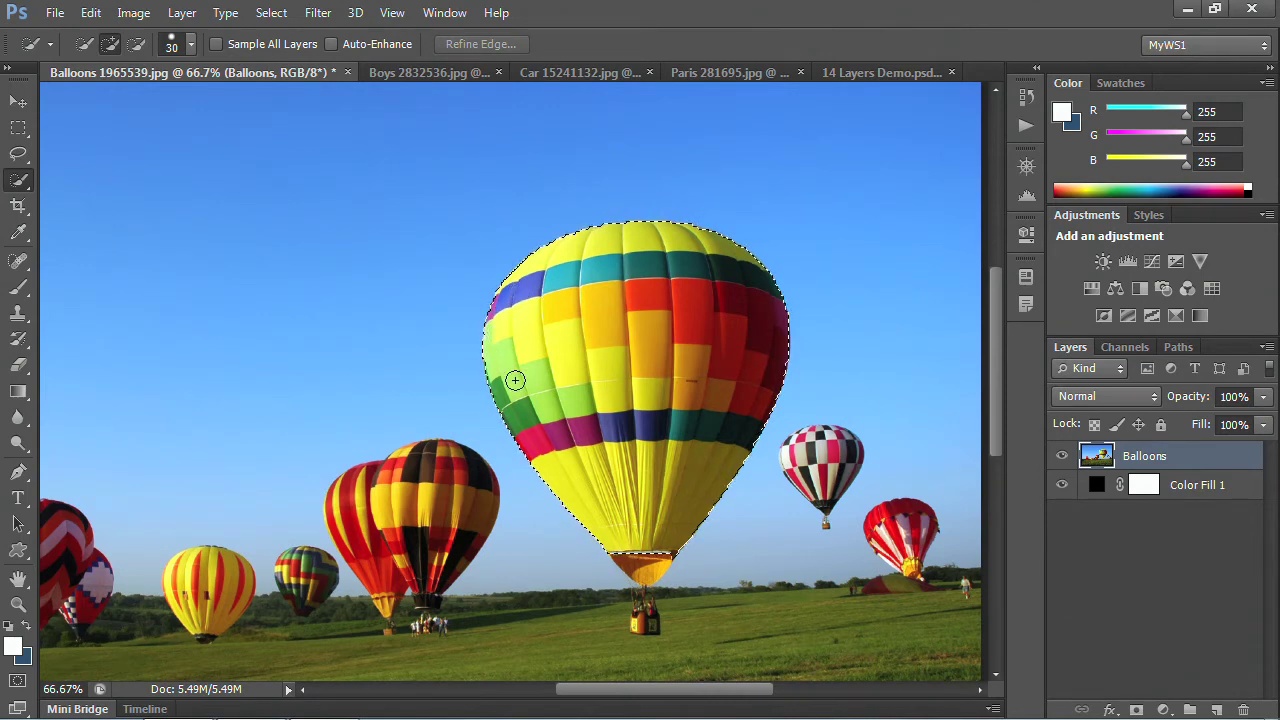
Step: Extend the selection down the balloon toward its basket, then reset Quick Selection to defaults
{"action": "left_click_drag", "start_coordinate": [515, 380], "coordinate": [612, 567]}
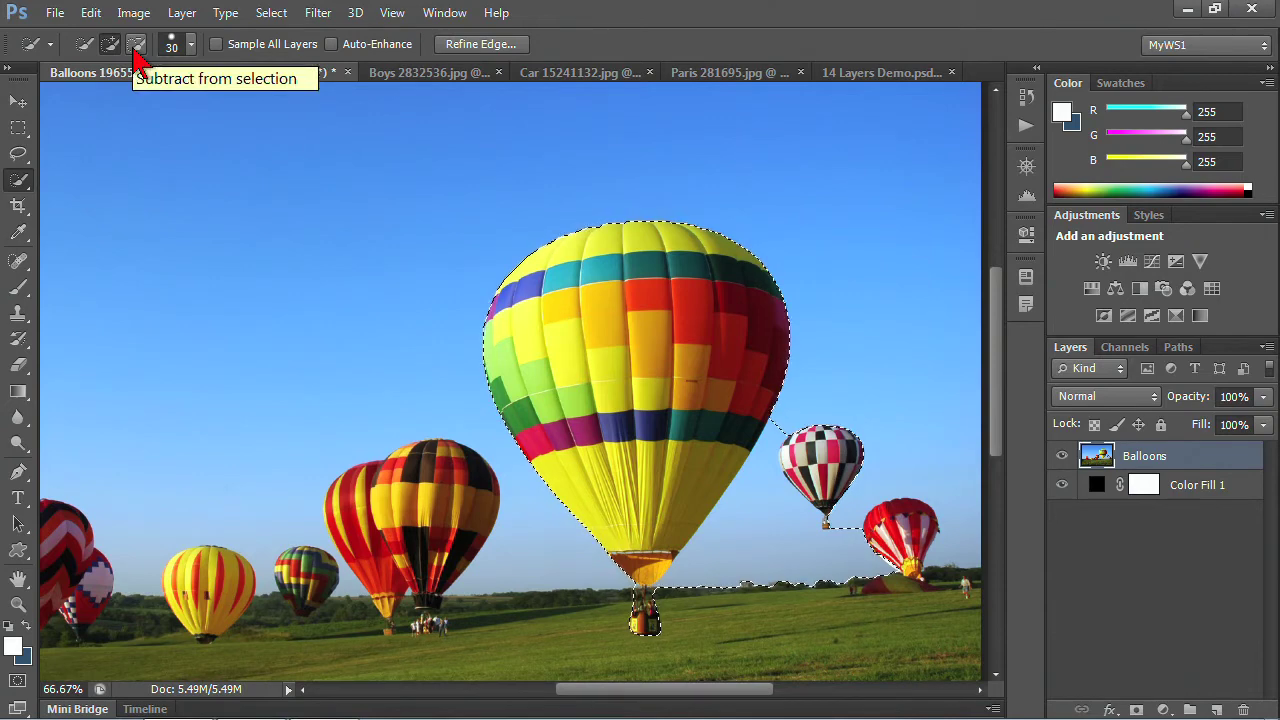
{"action": "left_click", "coordinate": [136, 47]}
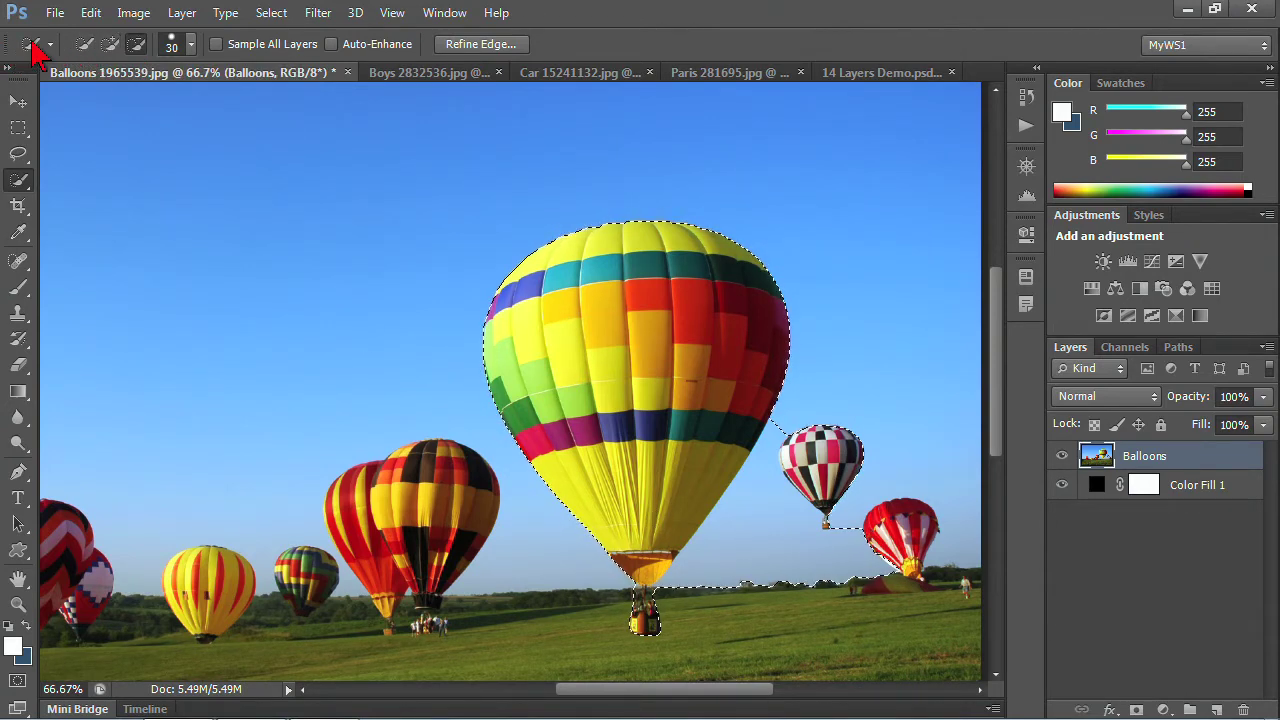
{"action": "right_click", "coordinate": [31, 44]}
{"action": "left_click", "coordinate": [78, 50]}
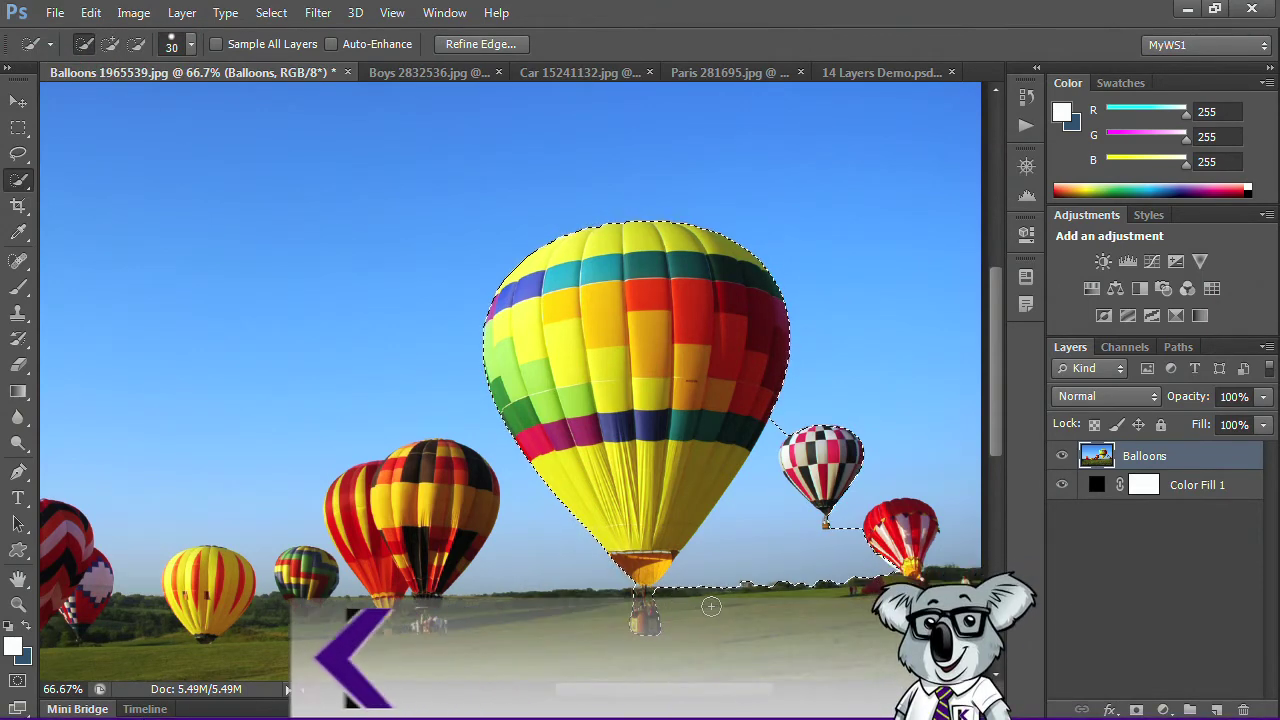
Step: Subtract the excess areas while holding Alt, then review the brush size and hardness settings
{"action": "key", "text": "alt"}
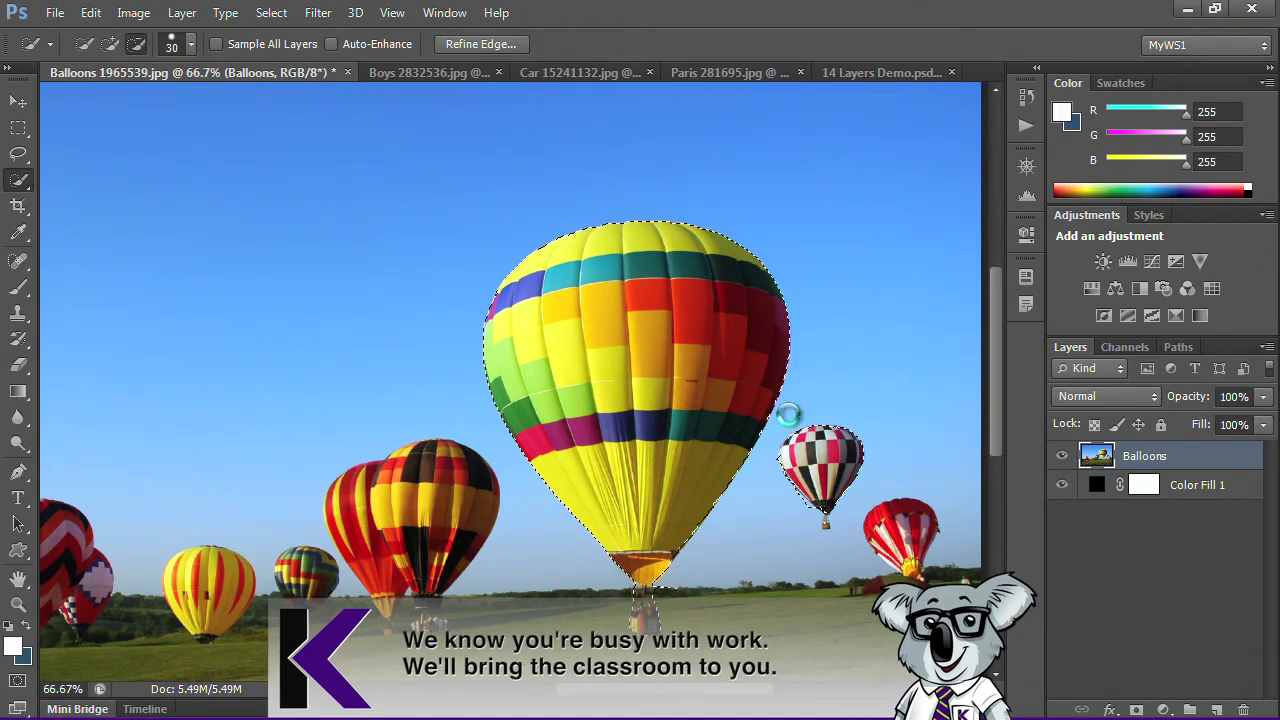
{"action": "key", "text": "alt"}
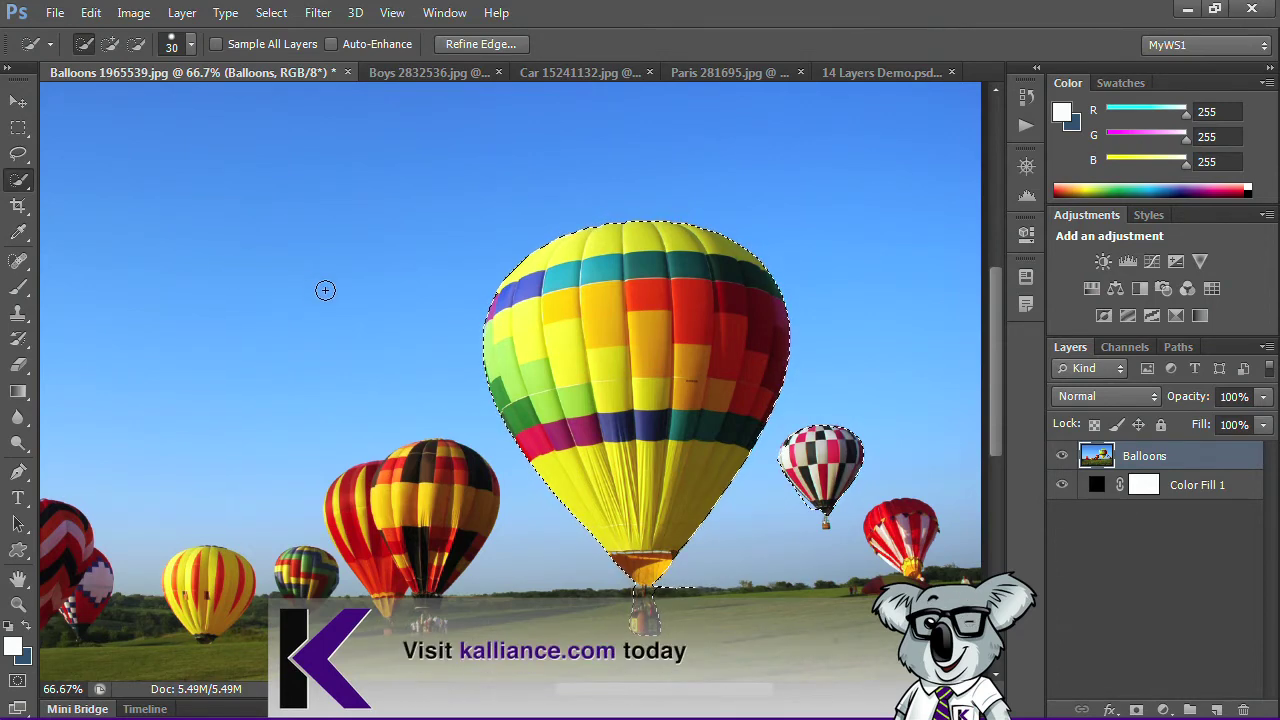
{"action": "left_click", "coordinate": [191, 45]}
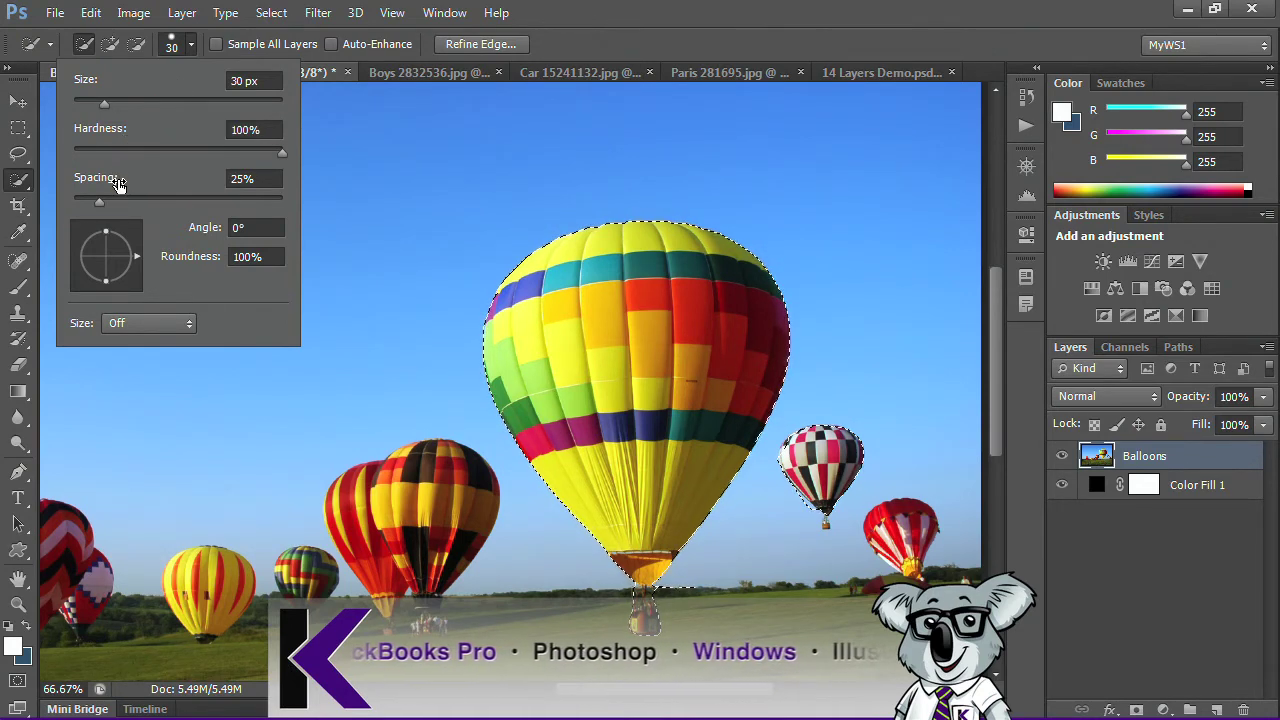
{"action": "left_click", "coordinate": [671, 30]}
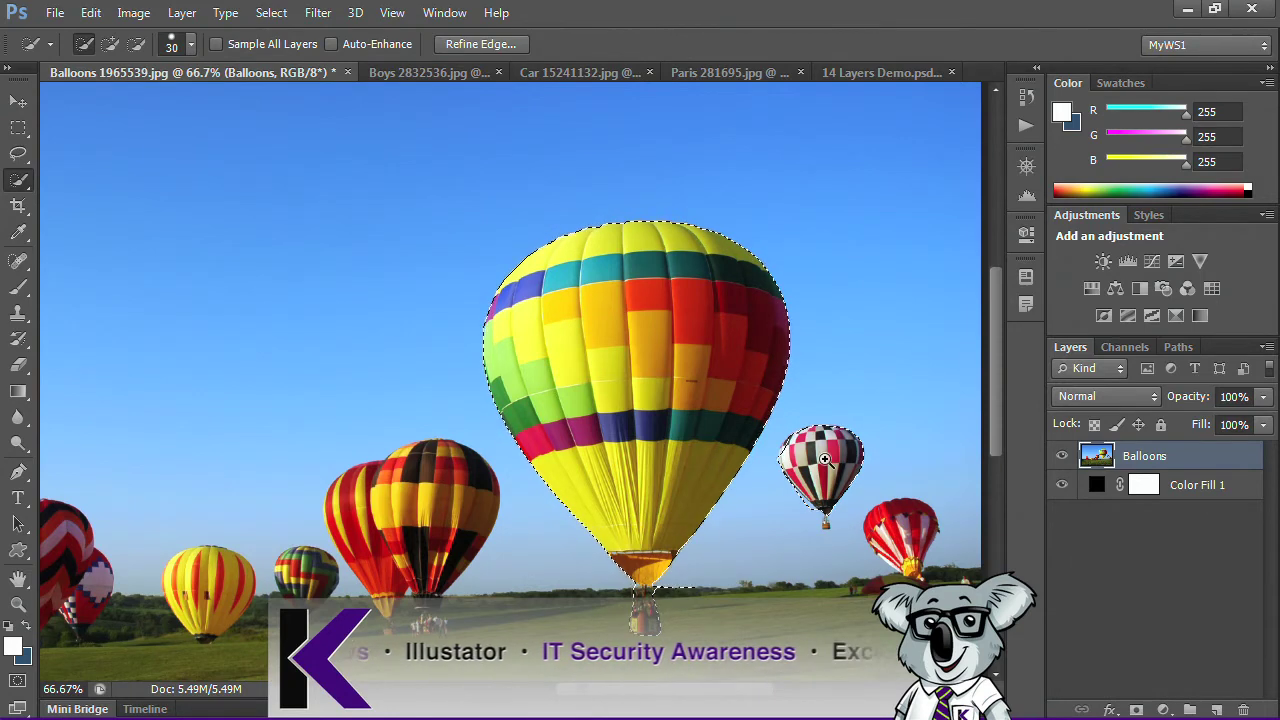
Step: Zoom to the checkered balloon, select it alone, and undo an accidental spread into the sky
{"action": "scroll", "coordinate": [824, 459], "scroll_direction": "up", "scroll_amount": 4}
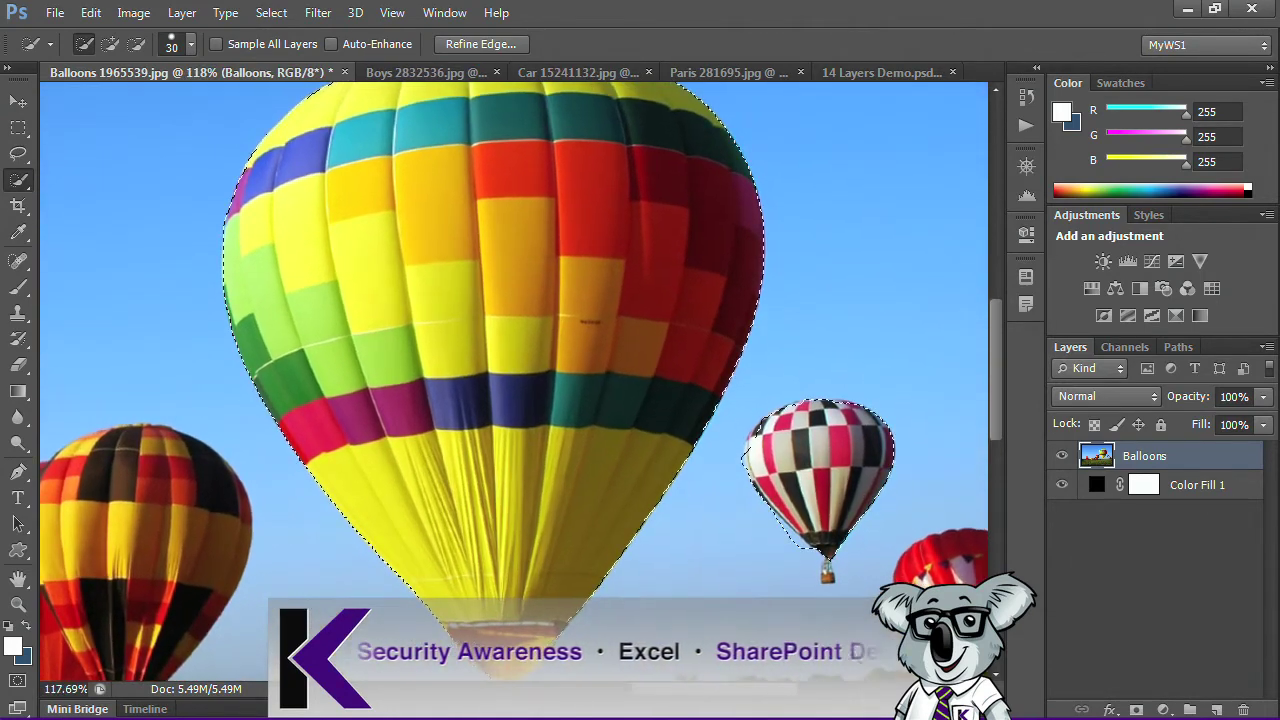
{"action": "scroll", "coordinate": [817, 441], "scroll_direction": "up", "scroll_amount": 3}
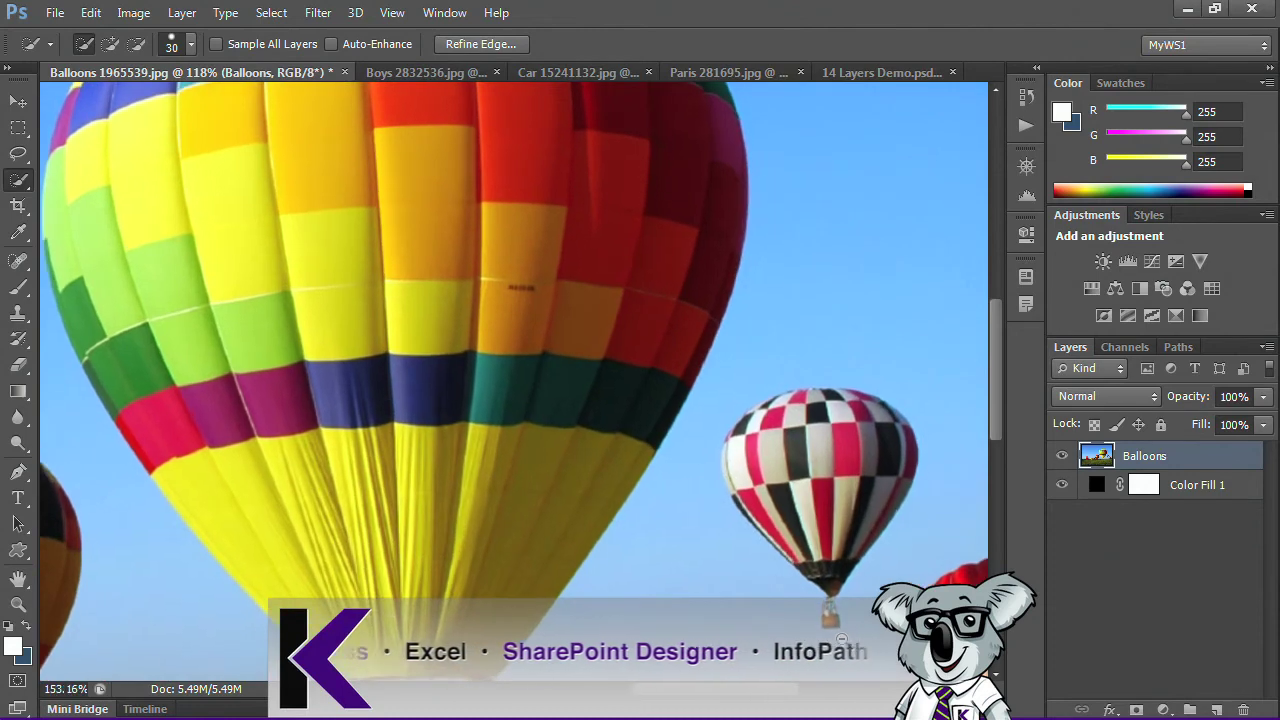
{"action": "left_click_drag", "start_coordinate": [822, 502], "coordinate": [688, 370]}
{"action": "key", "text": "ctrl+d"}
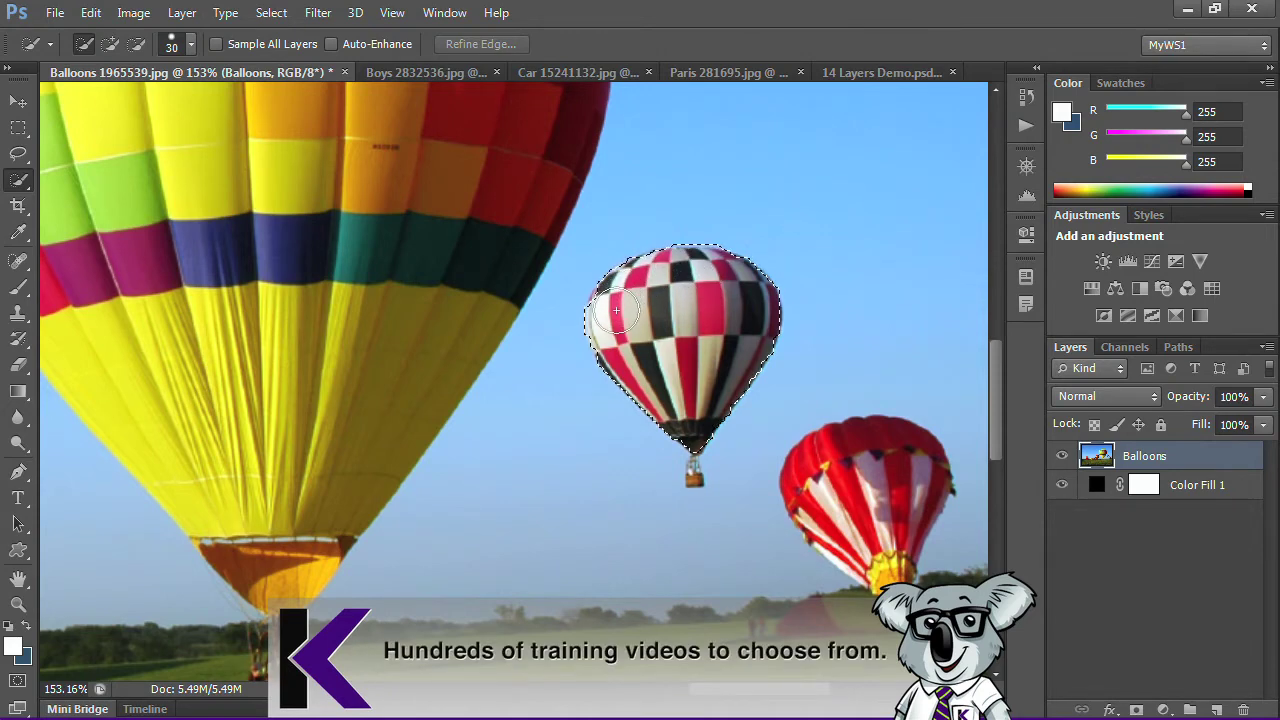
{"action": "left_click_drag", "start_coordinate": [617, 311], "coordinate": [754, 312]}
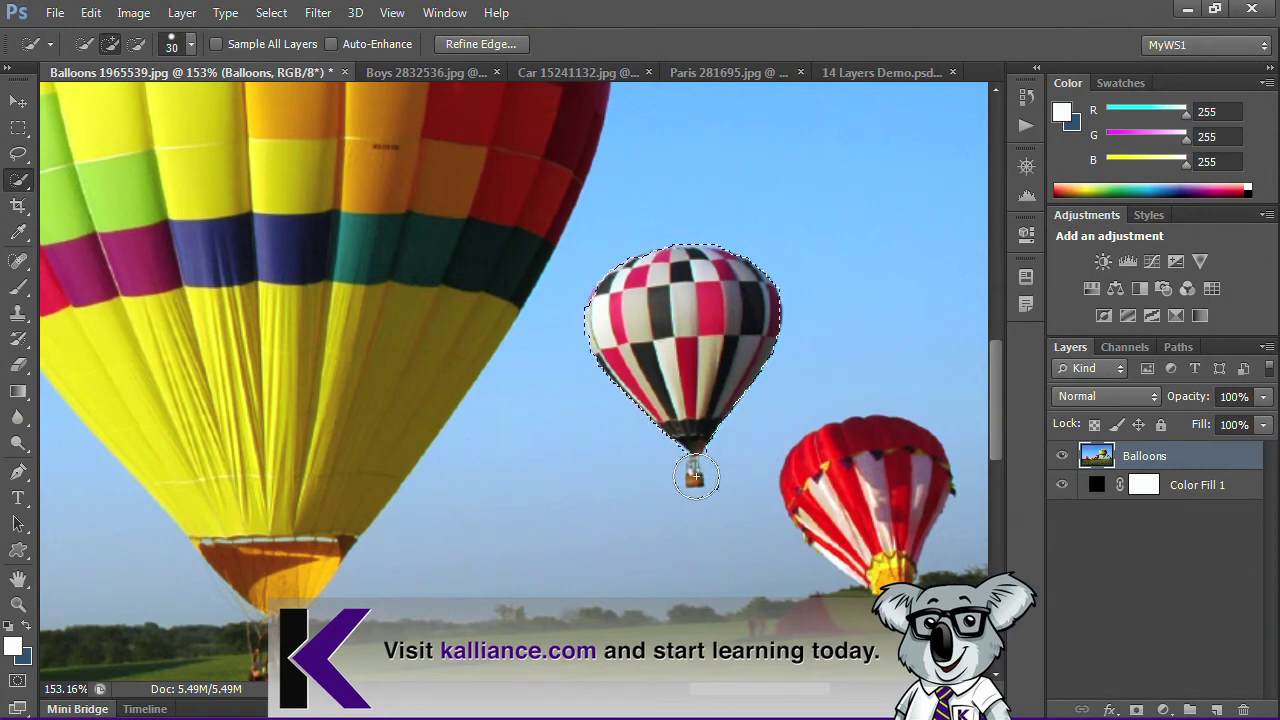
{"action": "left_click", "coordinate": [695, 477]}
{"action": "key", "text": "ctrl+z"}
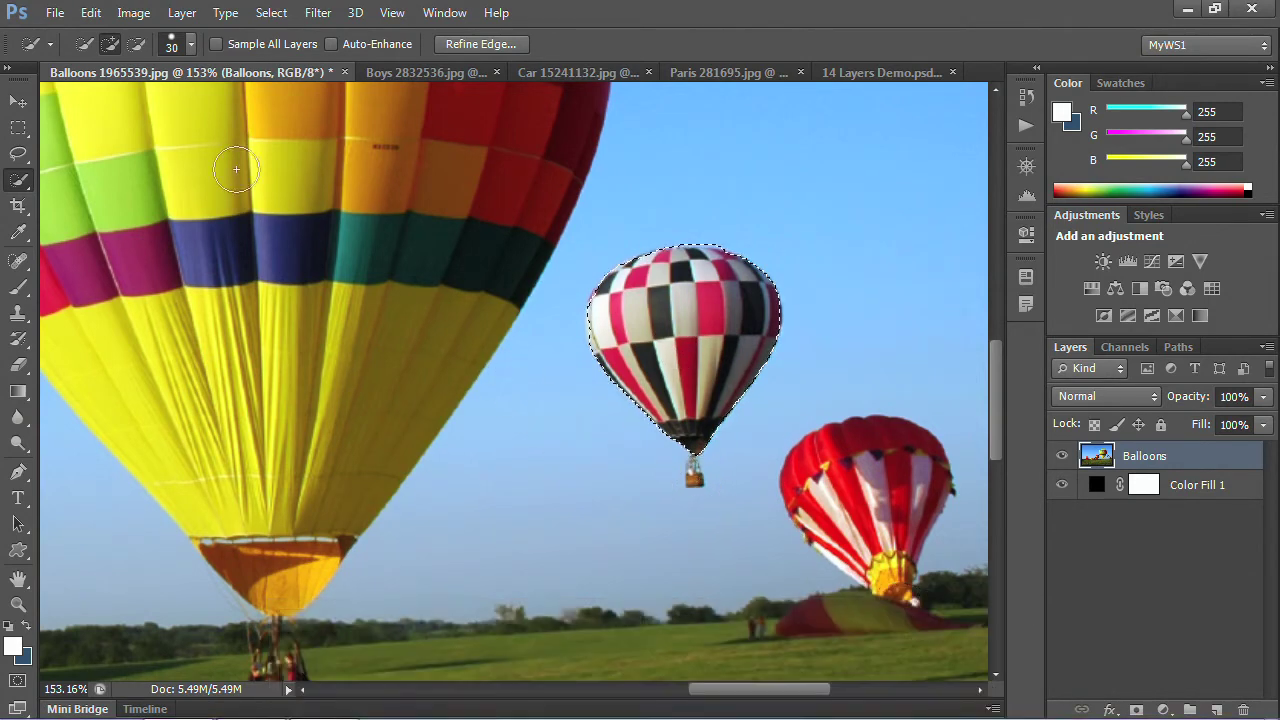
Step: Shrink the Quick Selection brush to 7 px in the brush picker
{"action": "left_click", "coordinate": [189, 45]}
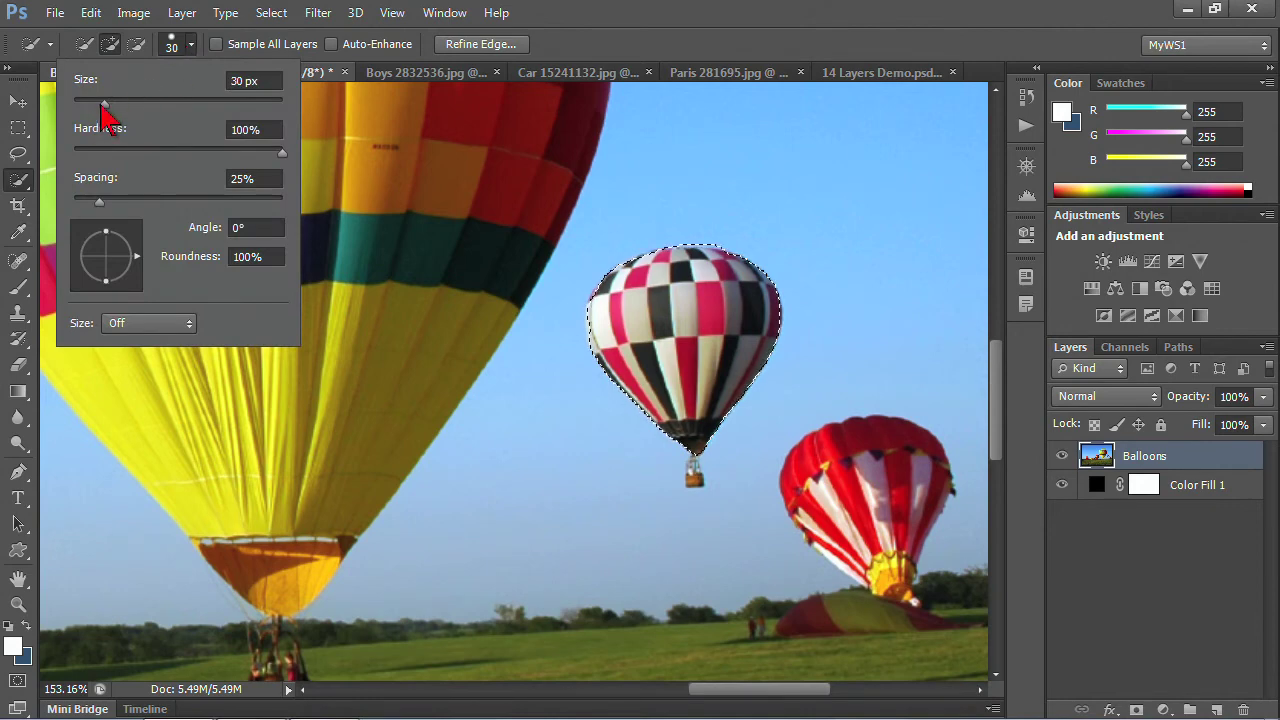
{"action": "left_click_drag", "start_coordinate": [104, 104], "coordinate": [80, 105]}
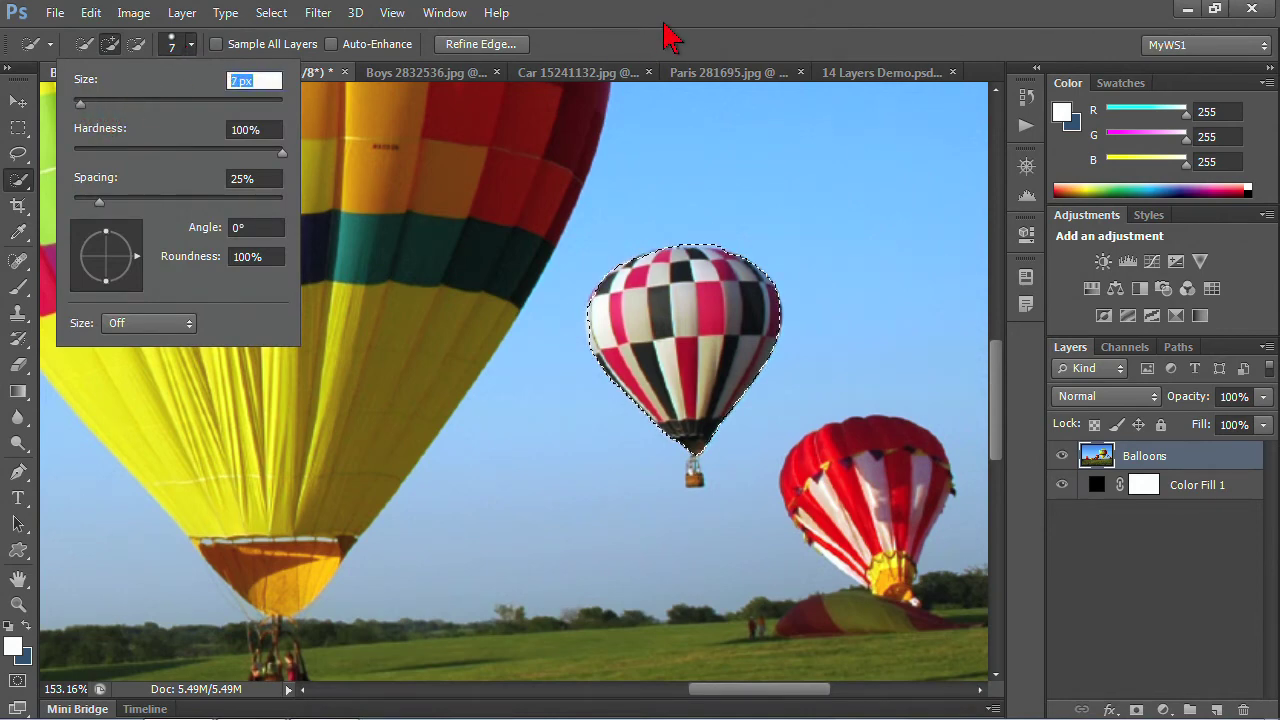
{"action": "left_click", "coordinate": [665, 27]}
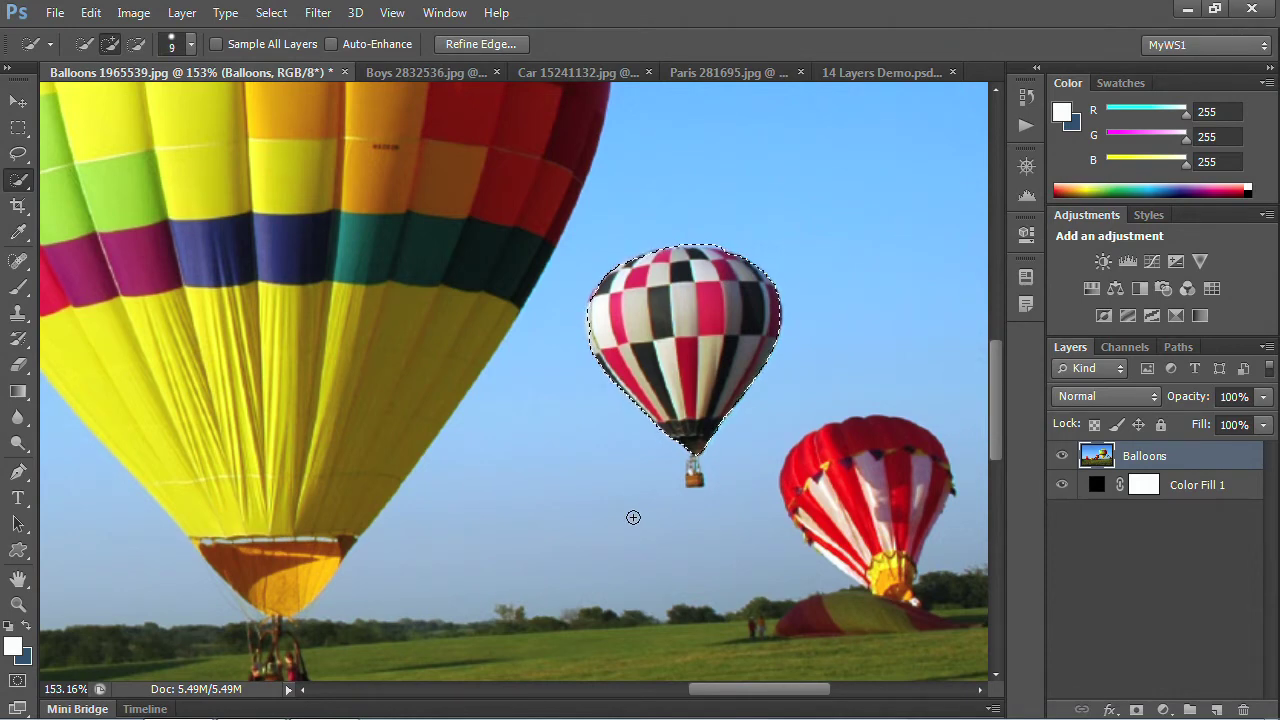
Step: Enlarge the brush to 35 and add the red-striped and deflated ground balloons
{"action": "key", "text": "bracketright"}
{"action": "key", "text": "bracketright"}
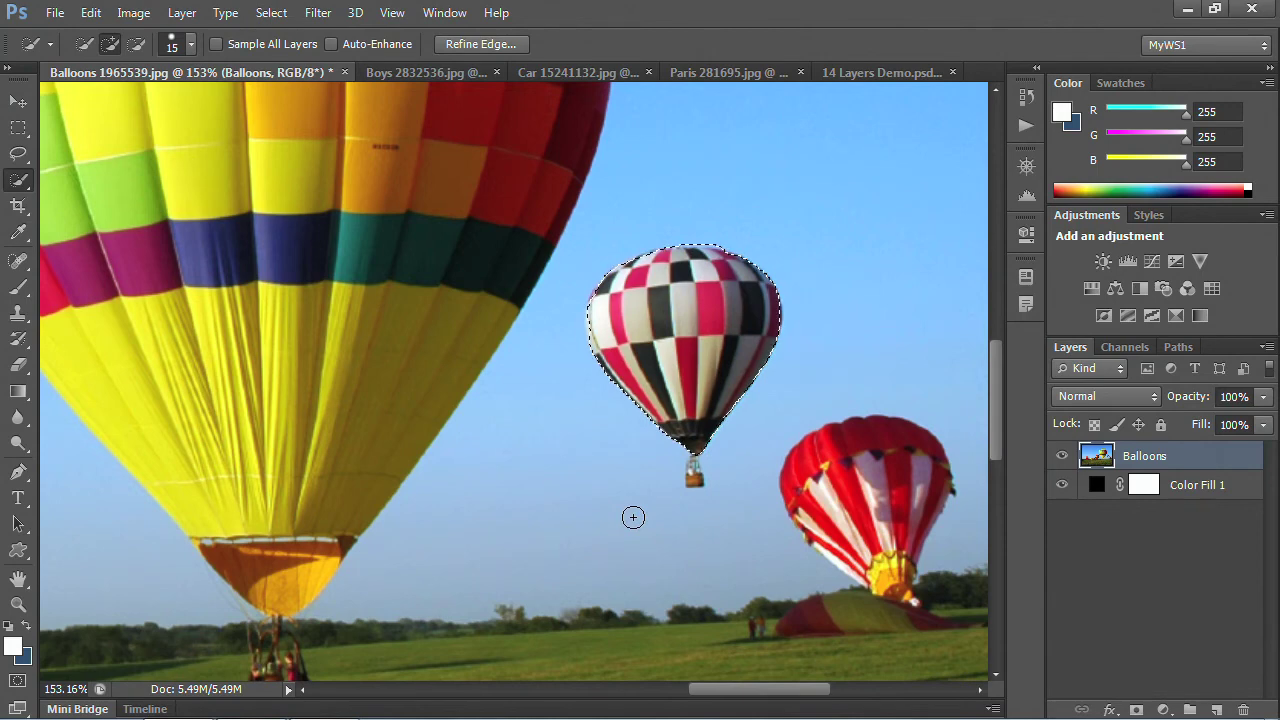
{"action": "key", "text": "bracketright"}
{"action": "key", "text": "bracketright"}
{"action": "key", "text": "bracketright"}
{"action": "key", "text": "bracketleft"}
{"action": "key", "text": "bracketleft"}
{"action": "key", "text": "bracketleft"}
{"action": "key", "text": "bracketleft"}
{"action": "key", "text": "bracketleft"}
{"action": "key", "text": "bracketleft"}
{"action": "key", "text": "bracketleft"}
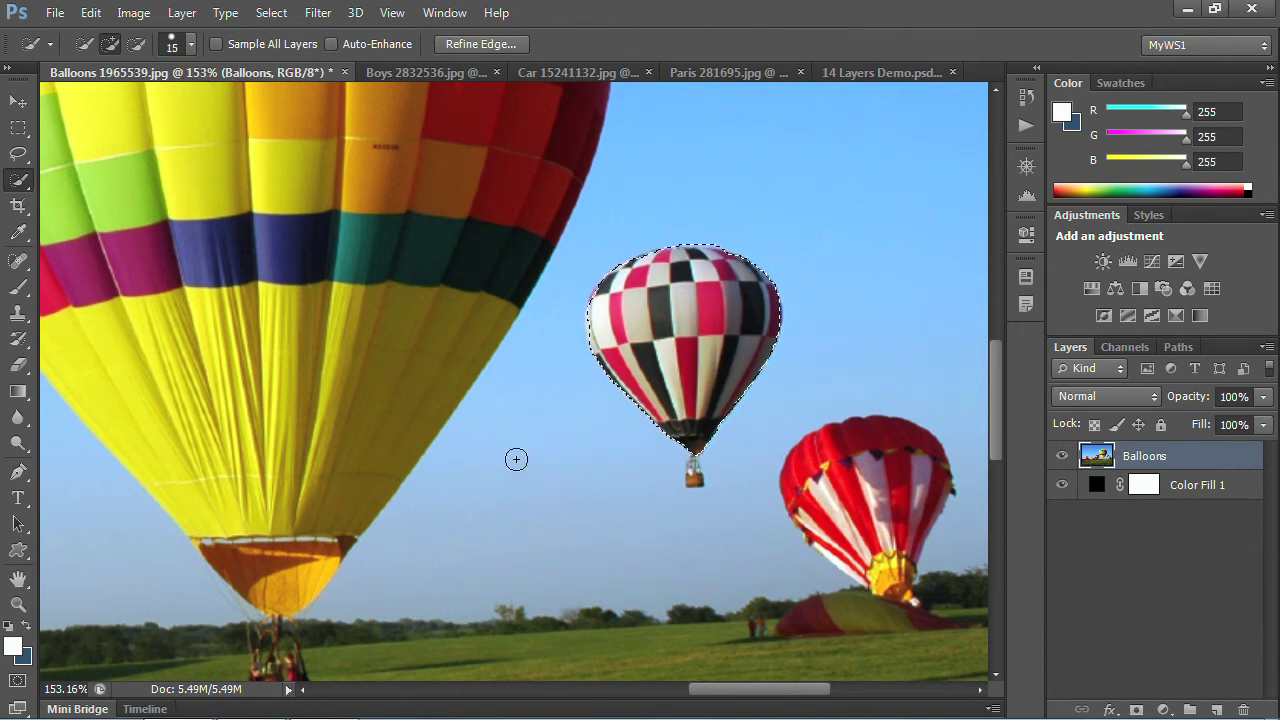
{"action": "key", "text": "bracketright"}
{"action": "key", "text": "bracketright"}
{"action": "key", "text": "bracketright"}
{"action": "key", "text": "bracketright"}
{"action": "left_click_drag", "start_coordinate": [845, 487], "coordinate": [864, 463]}
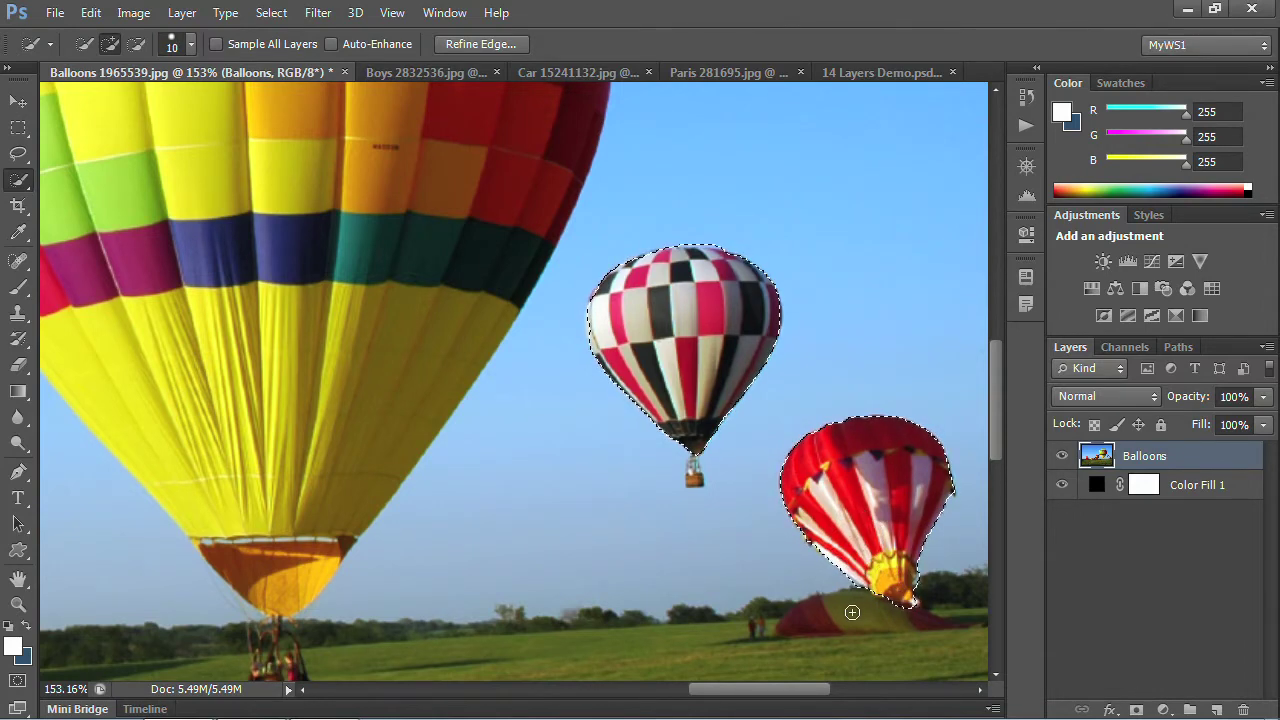
{"action": "left_click_drag", "start_coordinate": [853, 612], "coordinate": [798, 624]}
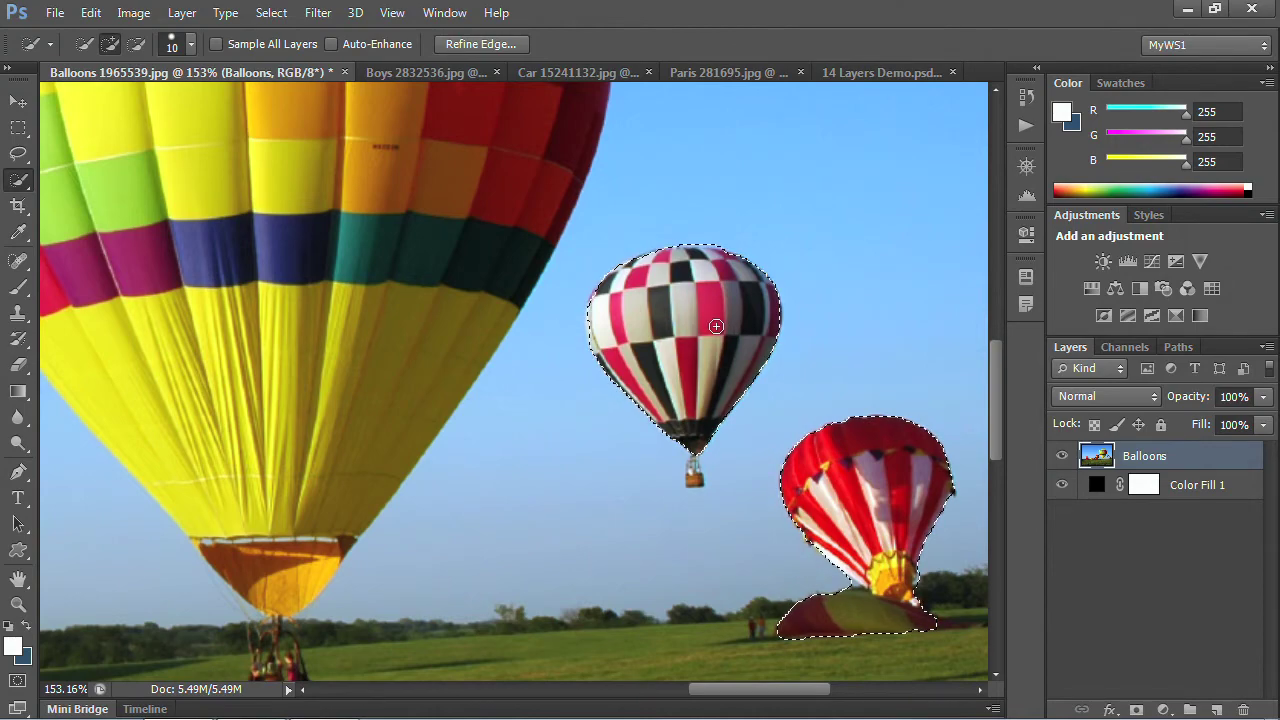
Step: Fit the photo on screen, turn on Auto-Enhance, and paint the big balloon with a 40 brush
{"action": "key", "text": "ctrl+0"}
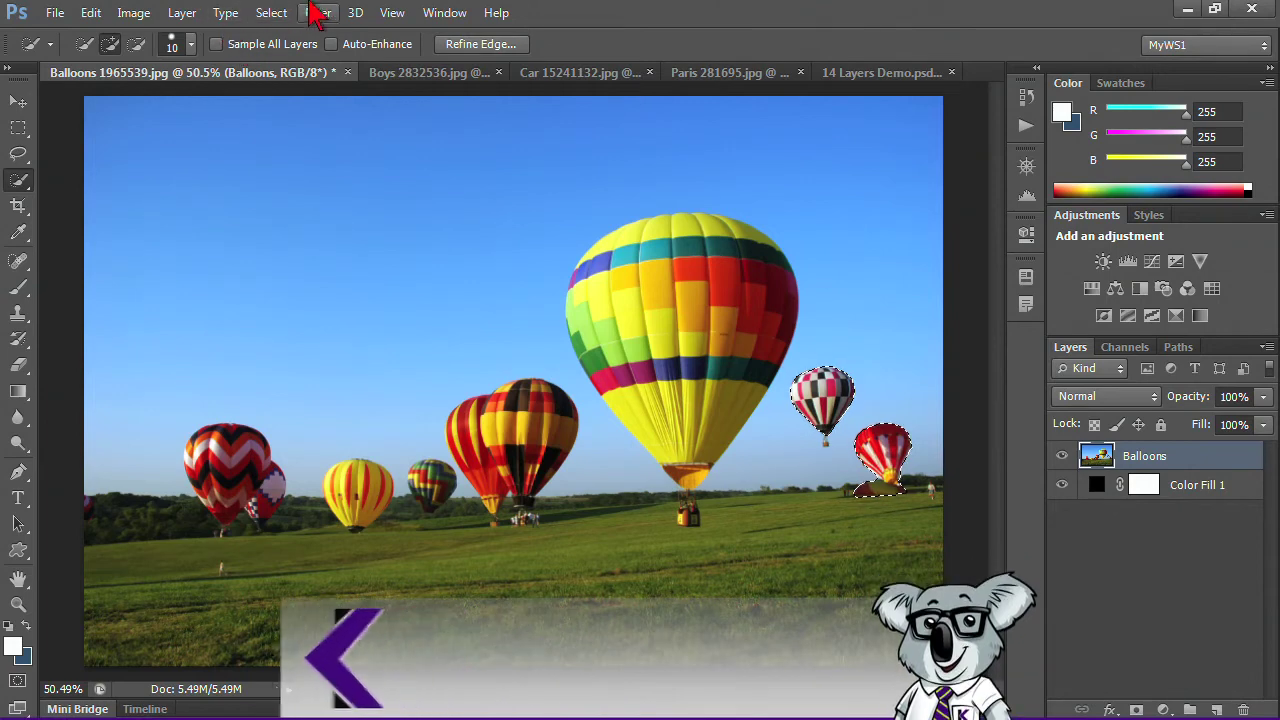
{"action": "left_click", "coordinate": [390, 13]}
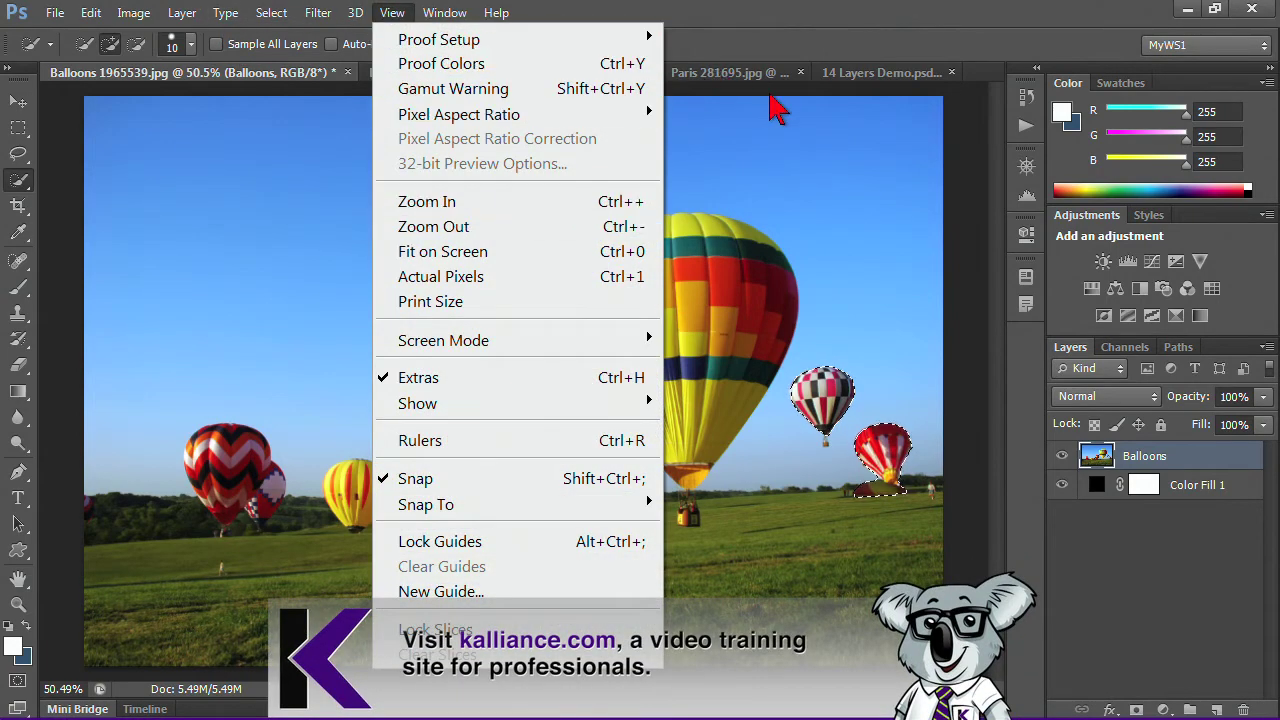
{"action": "left_click", "coordinate": [778, 110]}
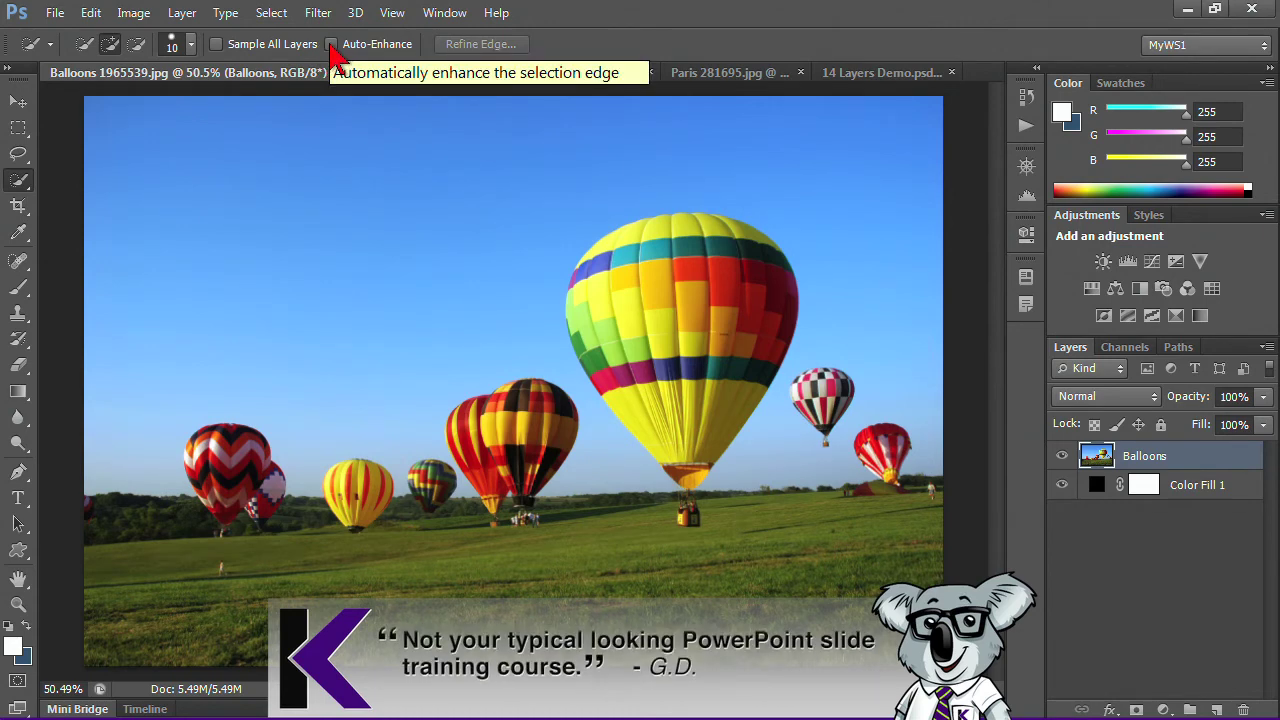
{"action": "left_click", "coordinate": [333, 46]}
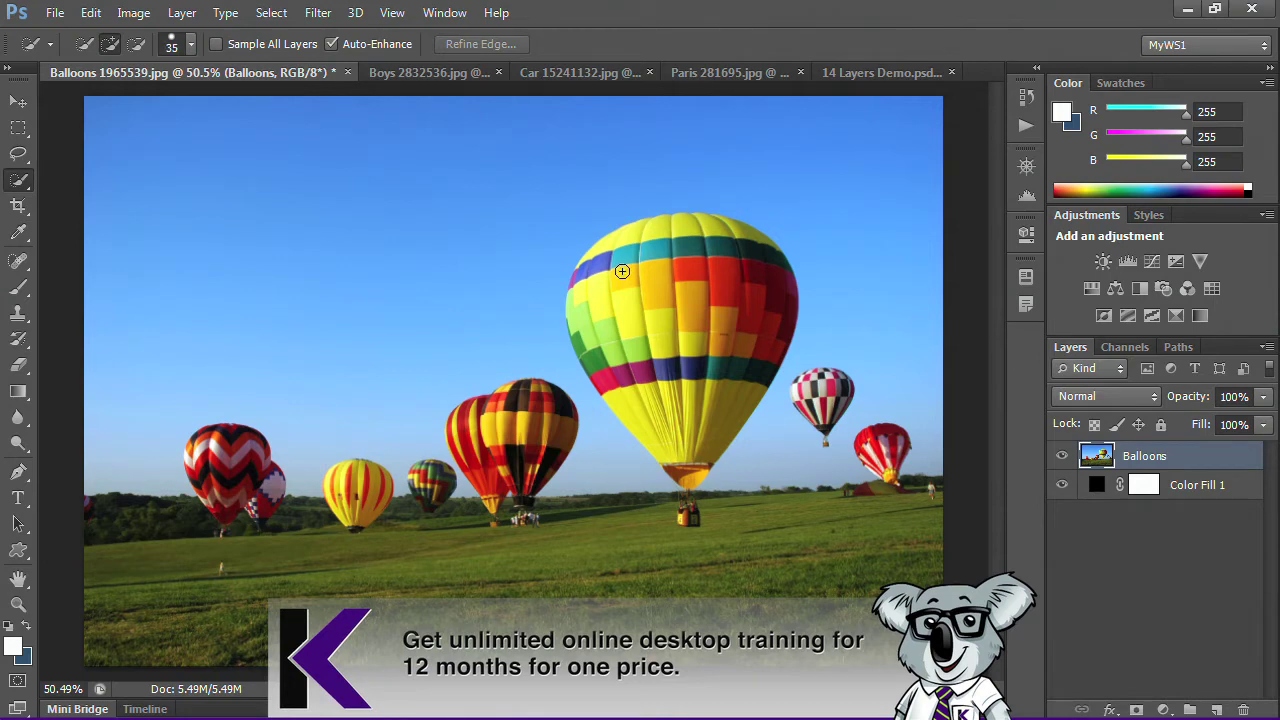
{"action": "key", "text": "bracketright"}
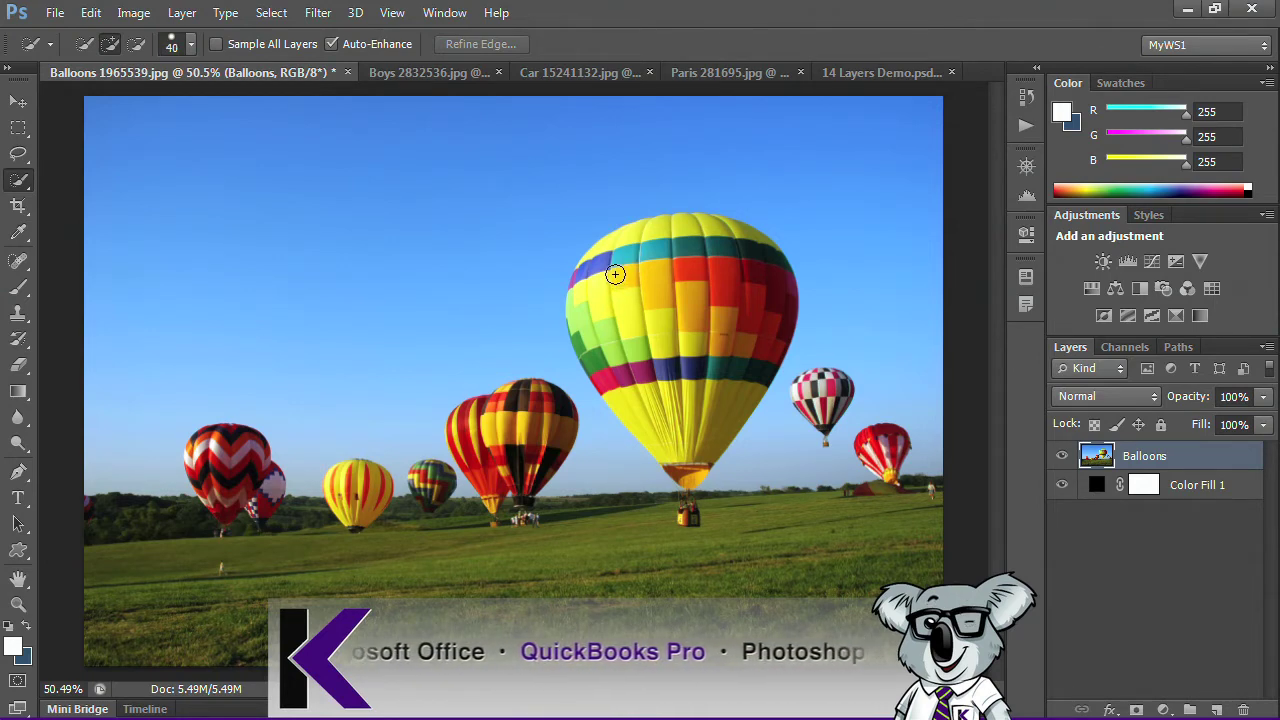
{"action": "mouse_move", "coordinate": [614, 266]}
{"action": "left_mouse_down"}
{"action": "mouse_move", "coordinate": [691, 243]}
{"action": "mouse_move", "coordinate": [731, 252]}
{"action": "mouse_move", "coordinate": [748, 279]}
{"action": "mouse_move", "coordinate": [676, 406]}
{"action": "mouse_move", "coordinate": [594, 355]}
{"action": "mouse_move", "coordinate": [685, 484]}
{"action": "left_mouse_up"}
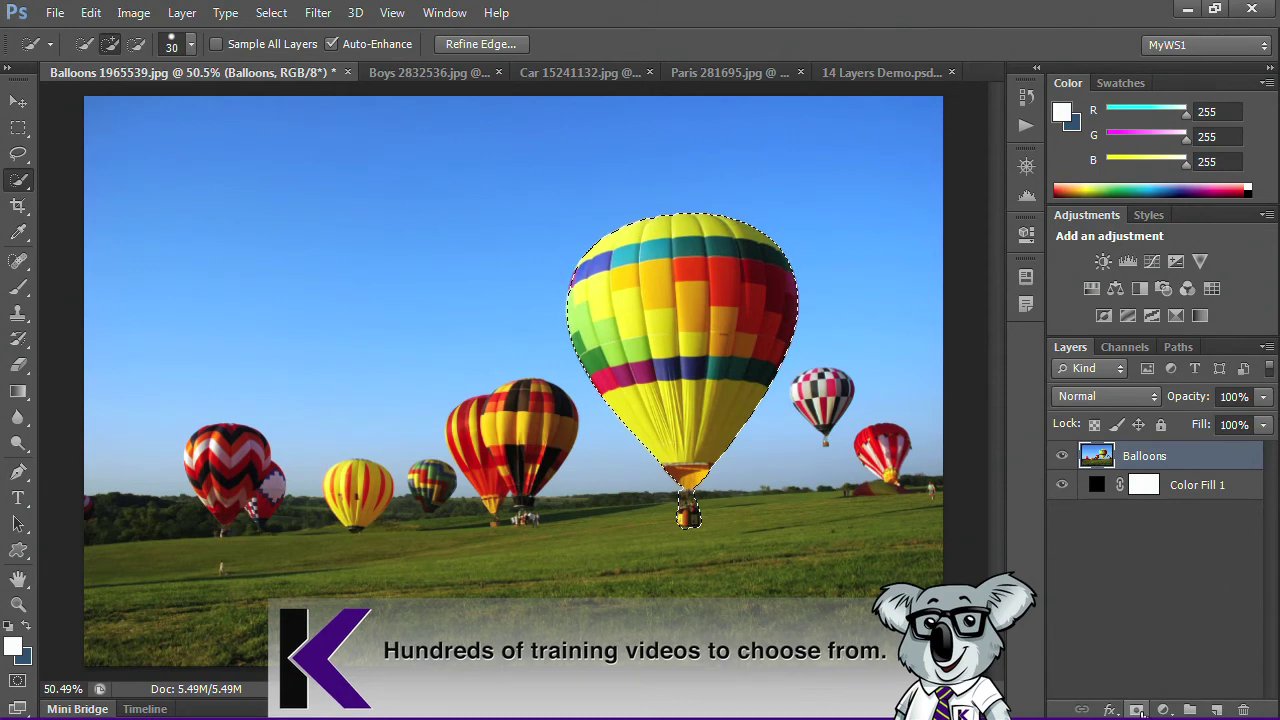
Step: Mask the Balloons layer to the big balloon, duplicate the layer, and delete the copy's mask
{"action": "left_click", "coordinate": [1137, 710]}
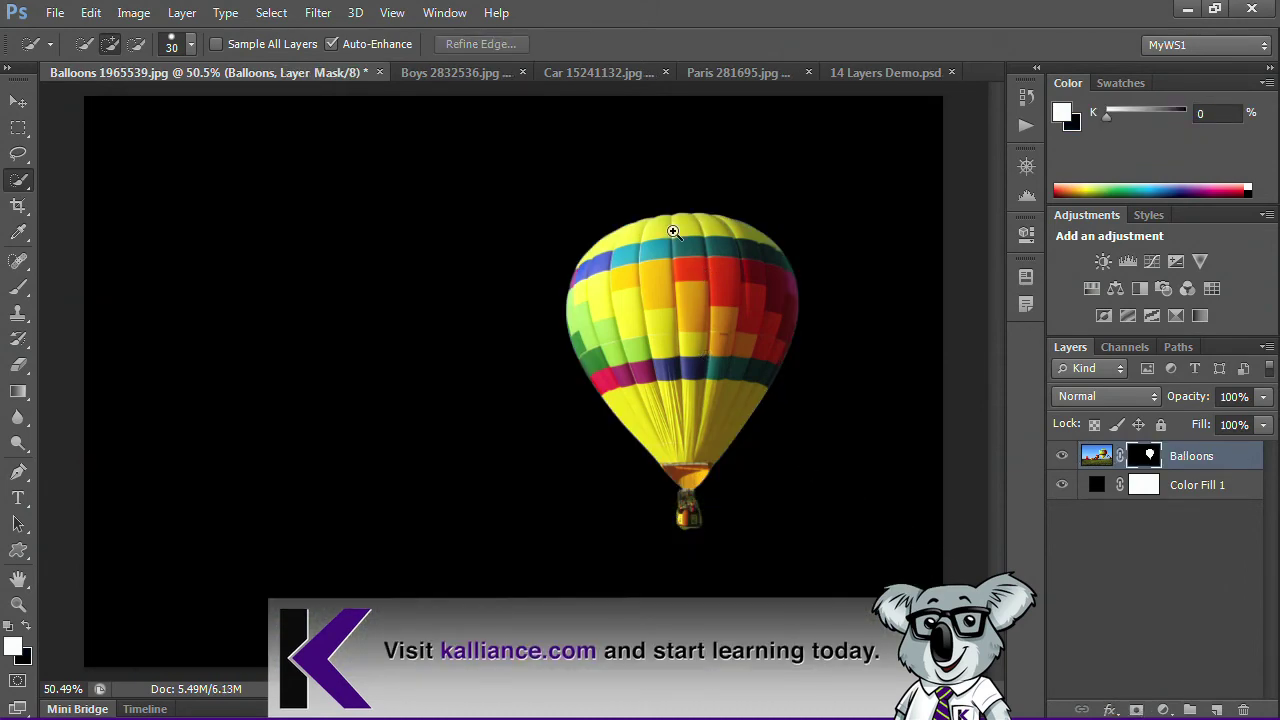
{"action": "left_click_drag", "start_coordinate": [675, 232], "coordinate": [766, 563]}
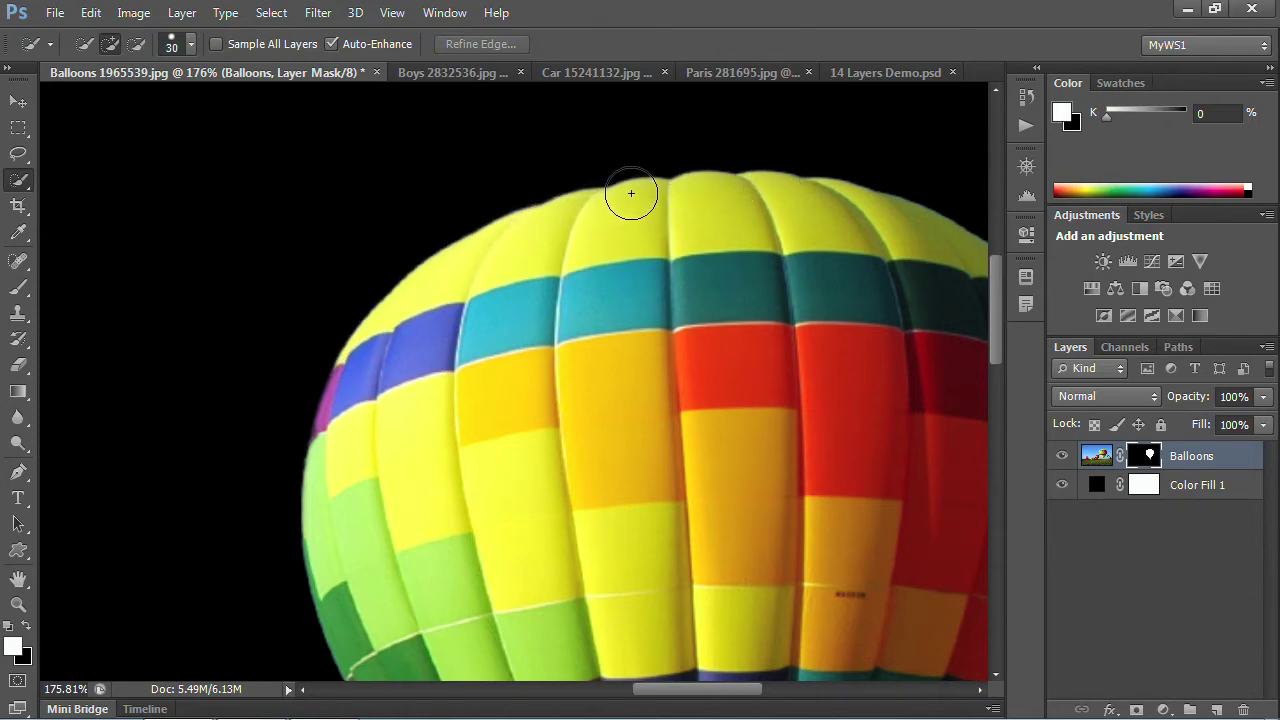
{"action": "left_click_drag", "start_coordinate": [1096, 456], "coordinate": [1216, 710]}
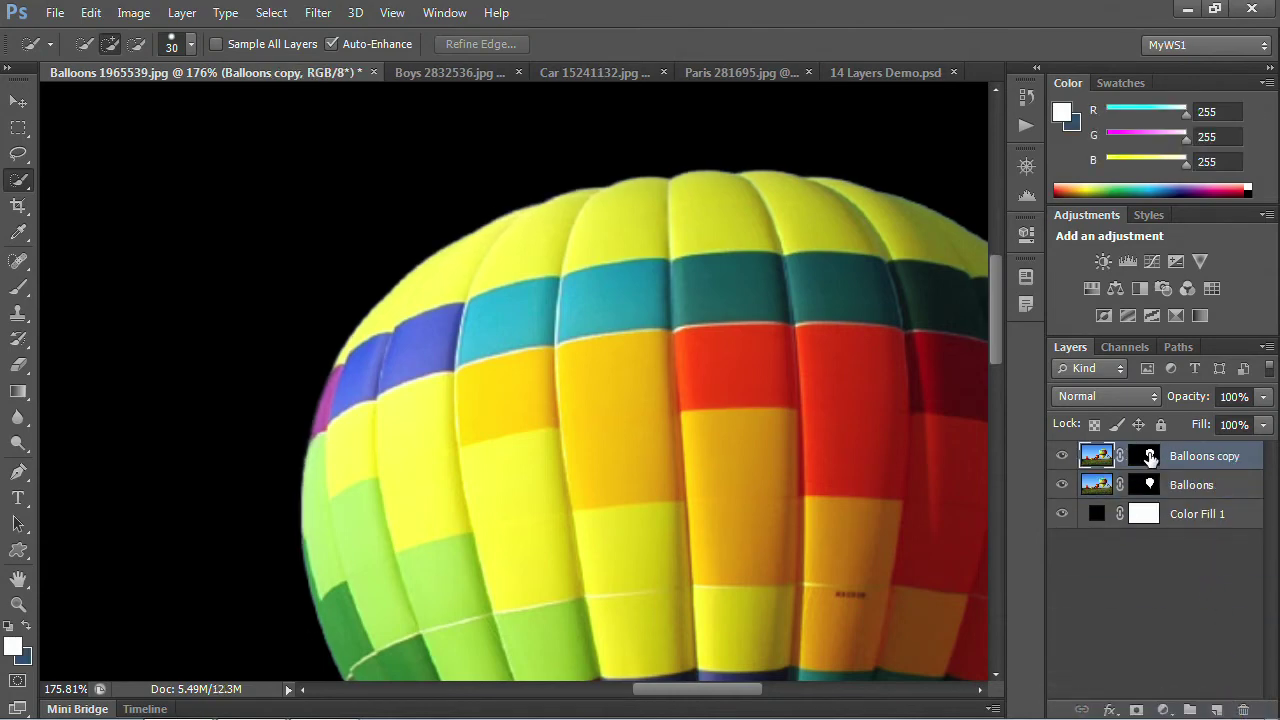
{"action": "left_click_drag", "start_coordinate": [1150, 456], "coordinate": [1243, 710]}
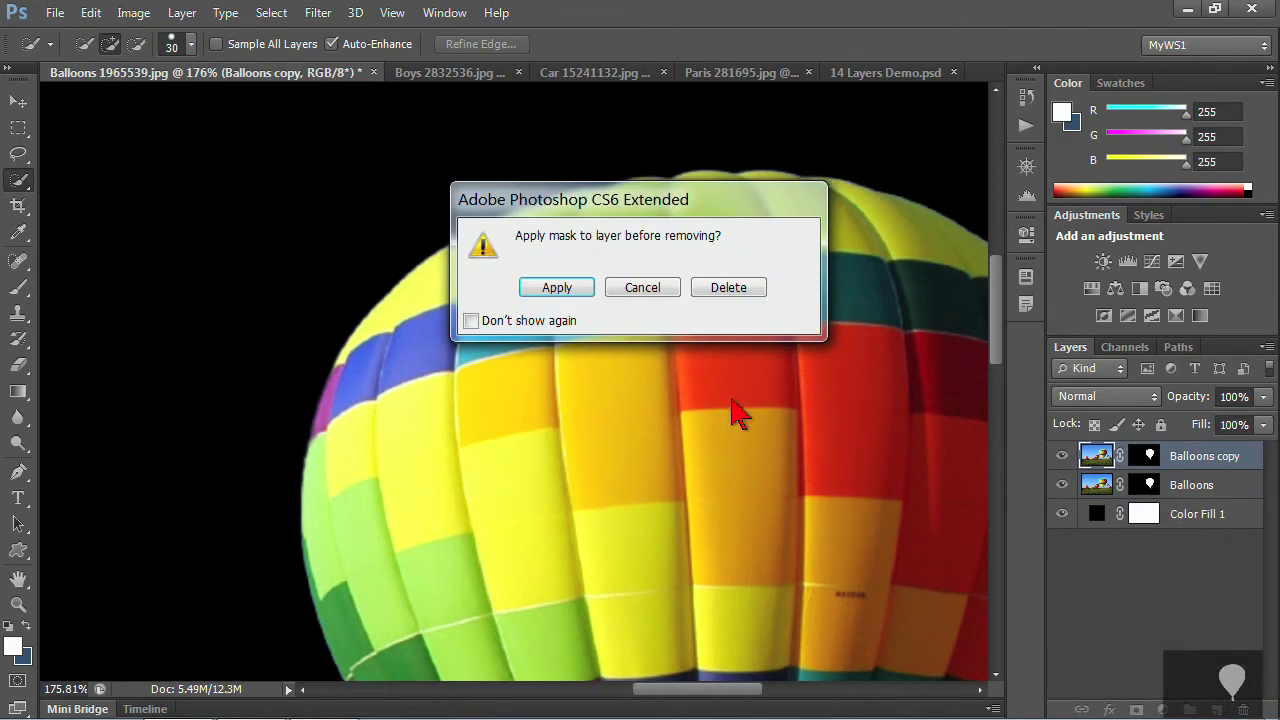
{"action": "left_click", "coordinate": [712, 291]}
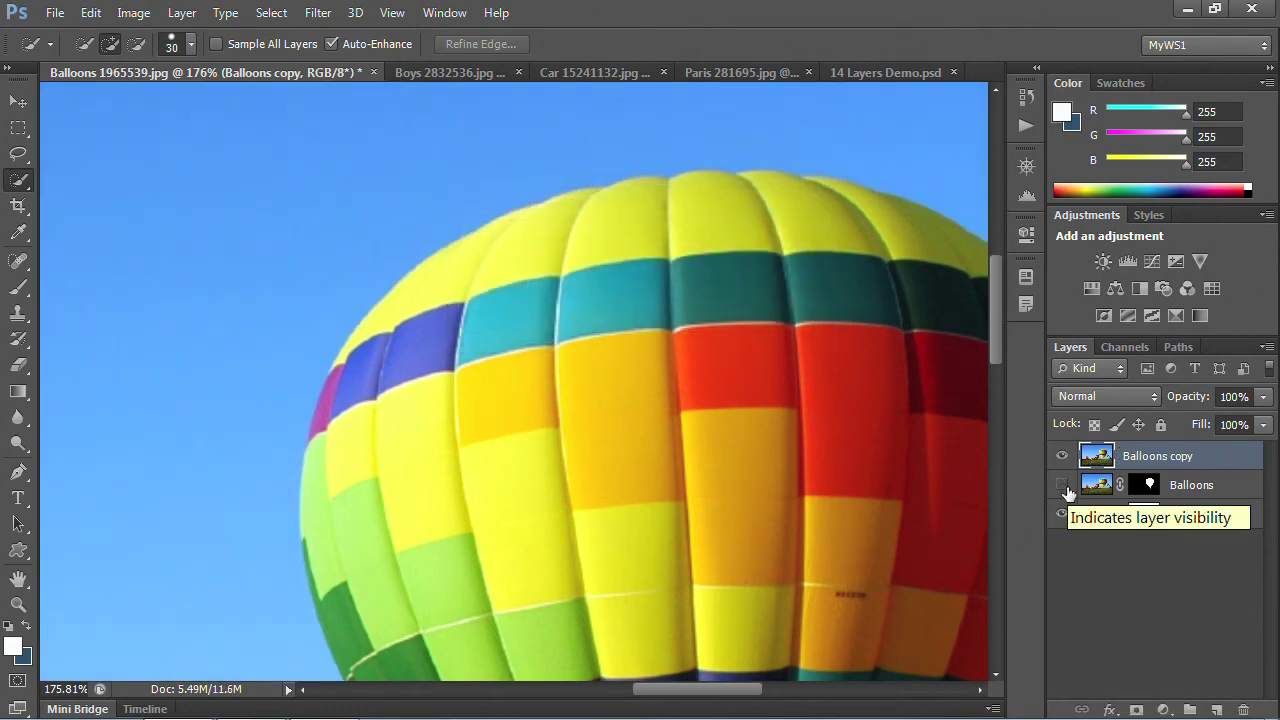
Step: With Auto-Enhance off, select the balloon top, orange skirt and basket, then mask Balloons copy
{"action": "key", "text": "ctrl+0"}
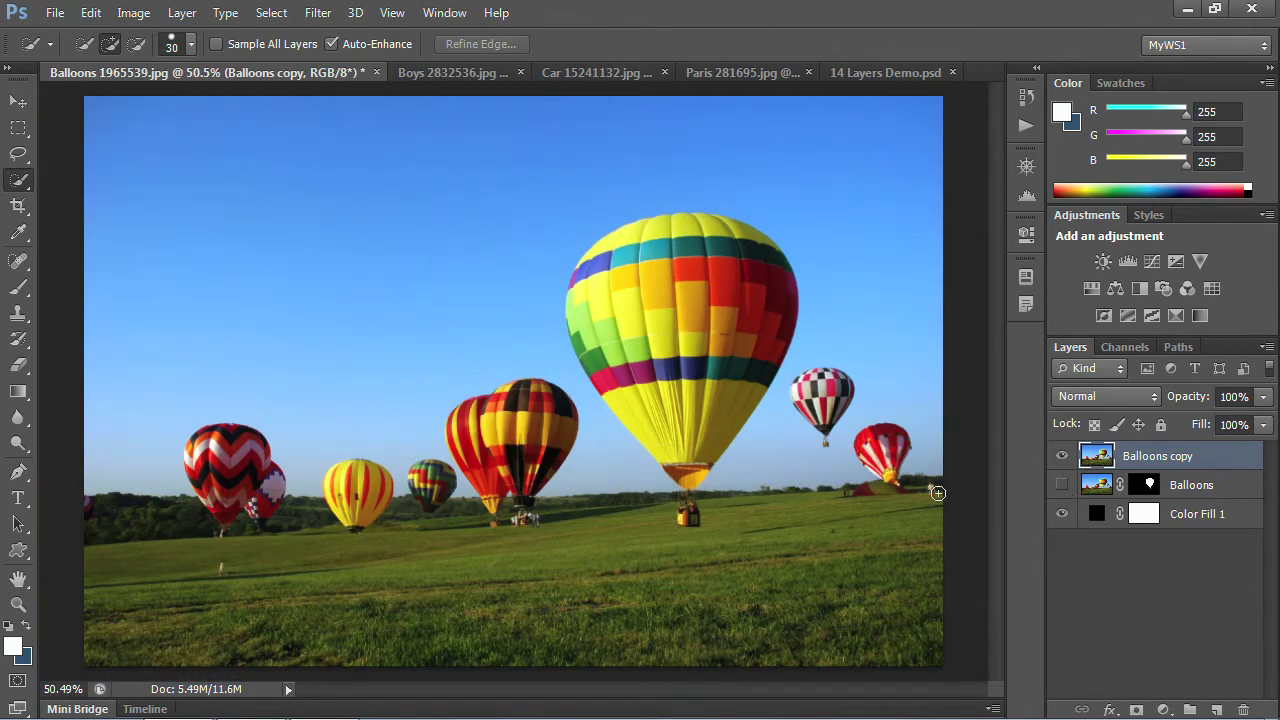
{"action": "left_click", "coordinate": [331, 44]}
{"action": "mouse_move", "coordinate": [633, 264]}
{"action": "left_mouse_down"}
{"action": "mouse_move", "coordinate": [713, 233]}
{"action": "mouse_move", "coordinate": [680, 226]}
{"action": "mouse_move", "coordinate": [618, 254]}
{"action": "mouse_move", "coordinate": [602, 282]}
{"action": "mouse_move", "coordinate": [623, 340]}
{"action": "mouse_move", "coordinate": [676, 343]}
{"action": "mouse_move", "coordinate": [726, 287]}
{"action": "mouse_move", "coordinate": [746, 322]}
{"action": "mouse_move", "coordinate": [718, 417]}
{"action": "mouse_move", "coordinate": [685, 439]}
{"action": "mouse_move", "coordinate": [636, 400]}
{"action": "left_mouse_up"}
{"action": "left_click", "coordinate": [691, 472]}
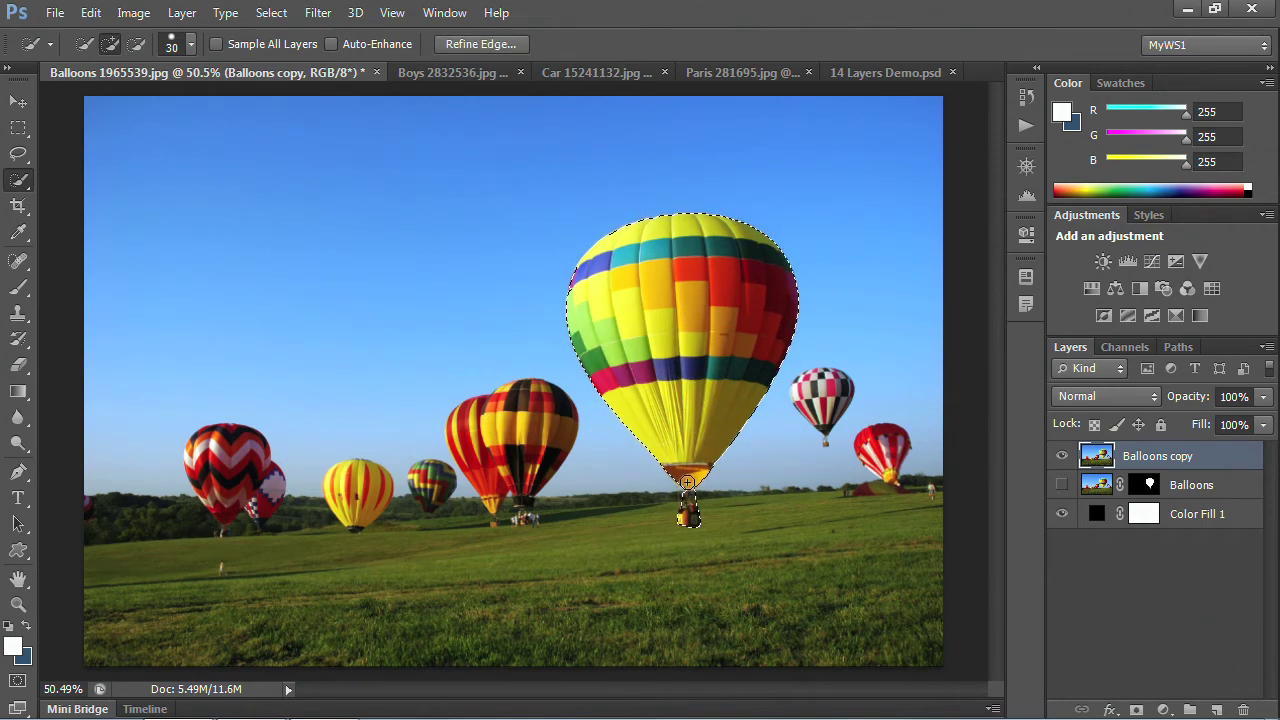
{"action": "left_click", "coordinate": [688, 508]}
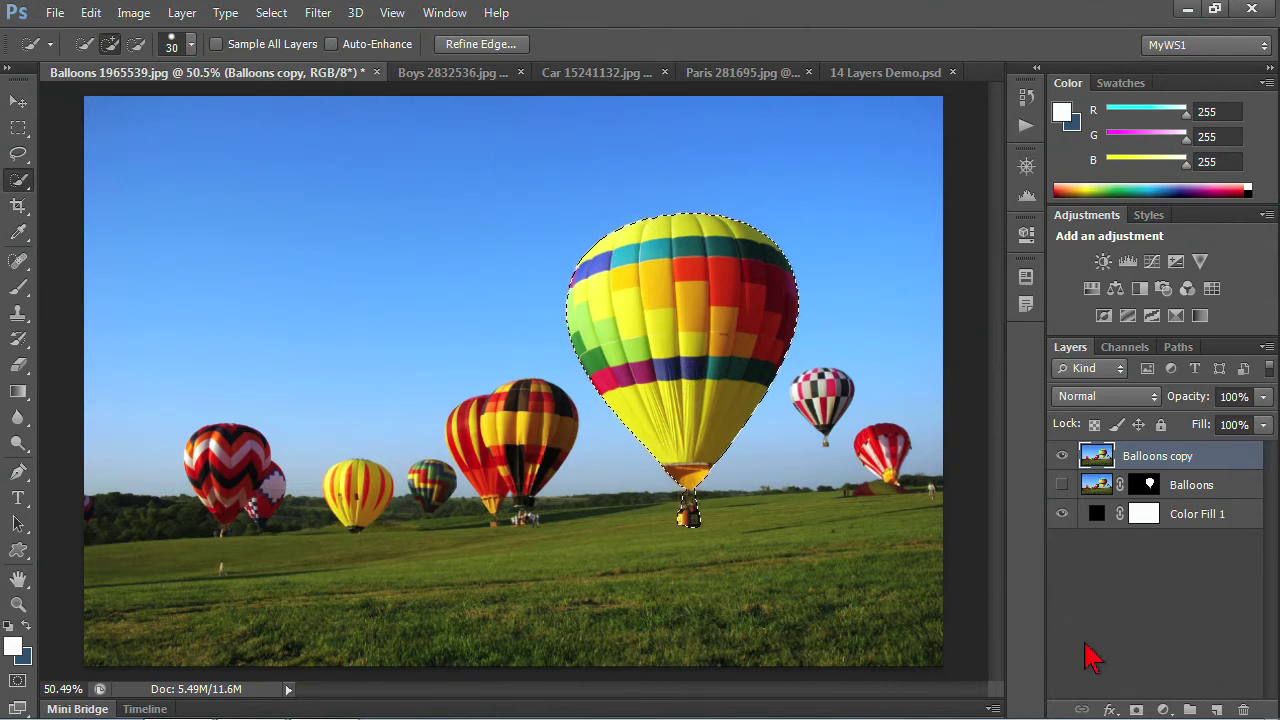
{"action": "left_click", "coordinate": [1136, 709]}
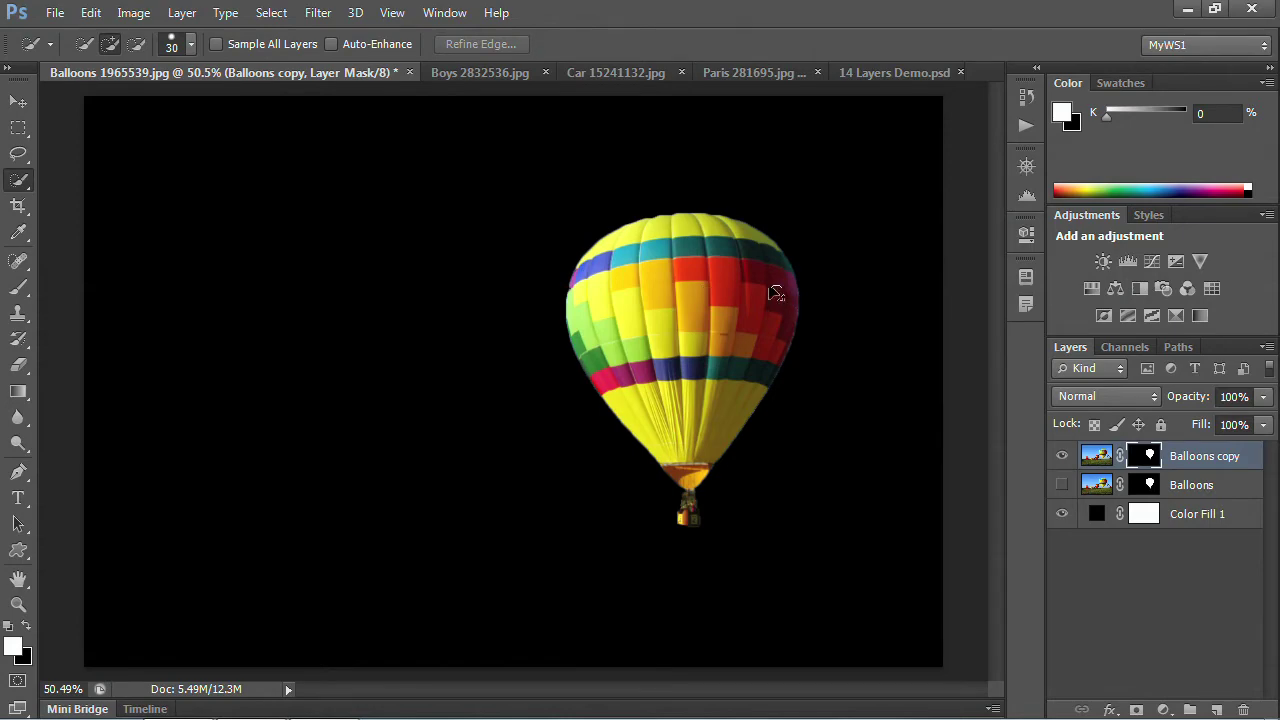
Step: Zoom into the balloon's top edge, hide Balloons copy, and show the original Balloons layer
{"action": "mouse_move", "coordinate": [673, 236]}
{"action": "left_mouse_down"}
{"action": "mouse_move", "coordinate": [763, 663]}
{"action": "mouse_move", "coordinate": [784, 638]}
{"action": "mouse_move", "coordinate": [777, 651]}
{"action": "left_mouse_up"}
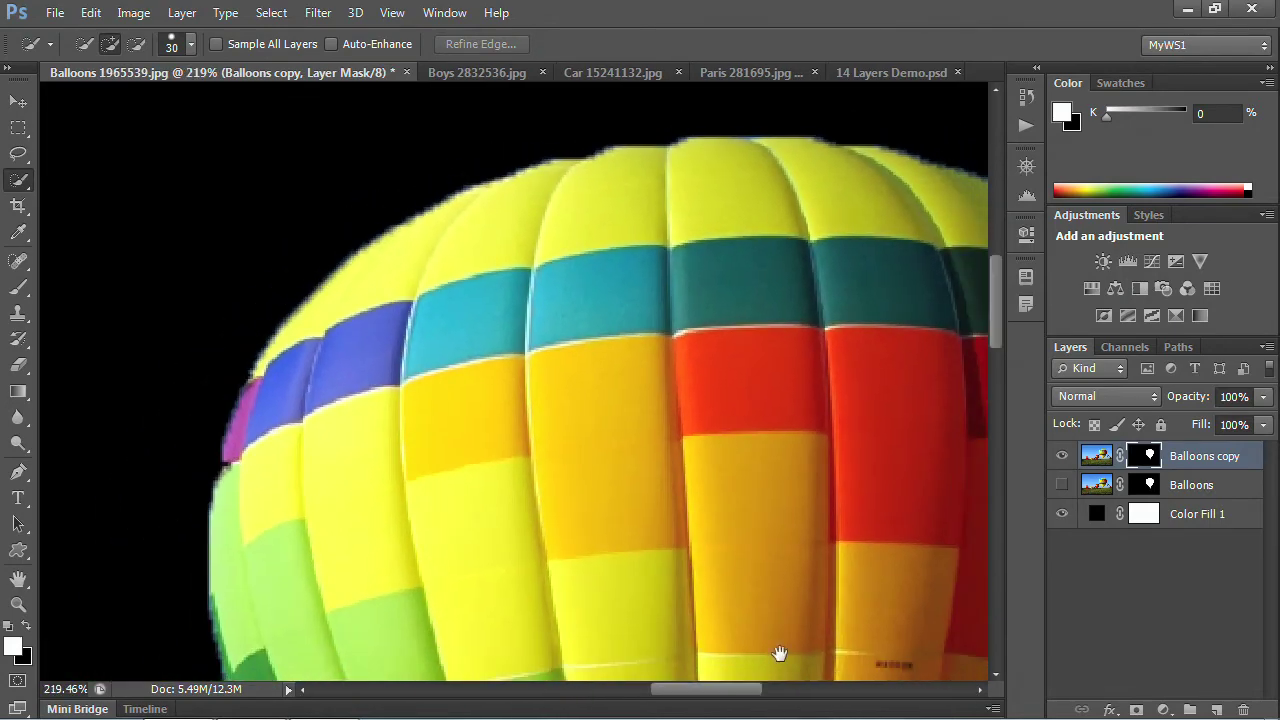
{"action": "left_click", "coordinate": [1061, 457]}
{"action": "left_click", "coordinate": [1062, 485]}
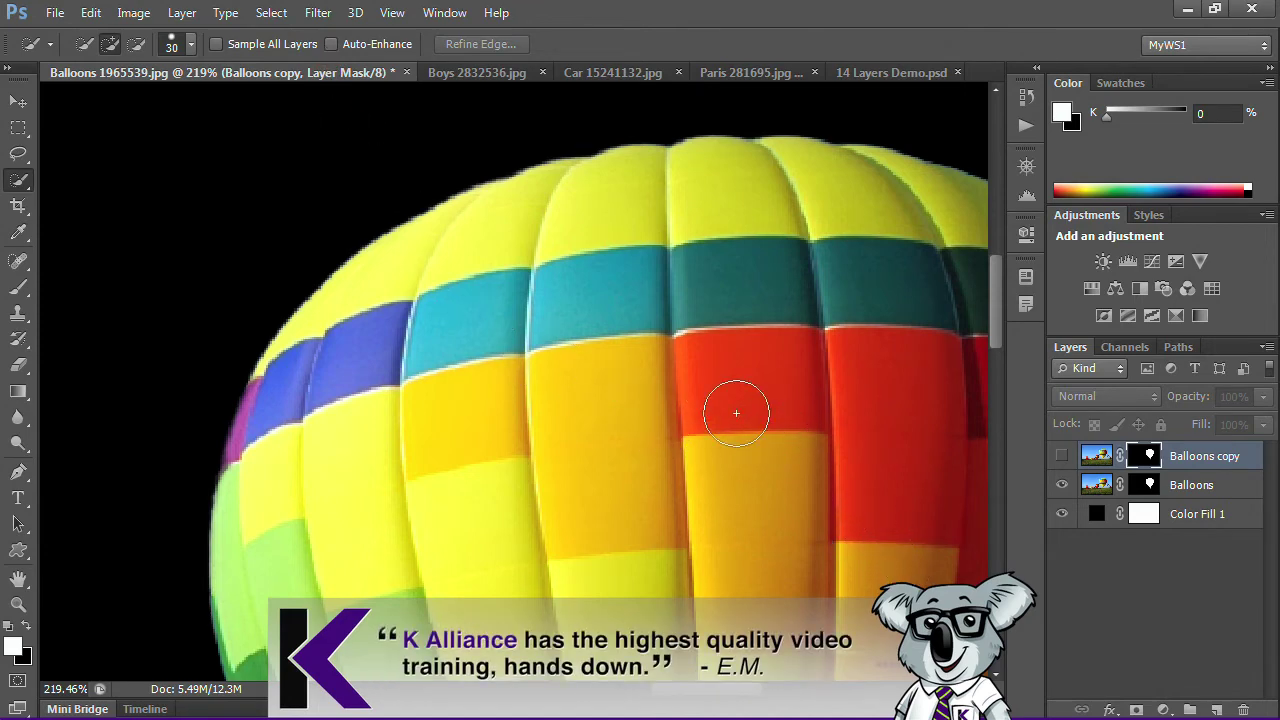
Step: In 14 Layers Demo.psd, target the 5. Decontaminate Colors layer and select both white horses
{"action": "left_click", "coordinate": [855, 76]}
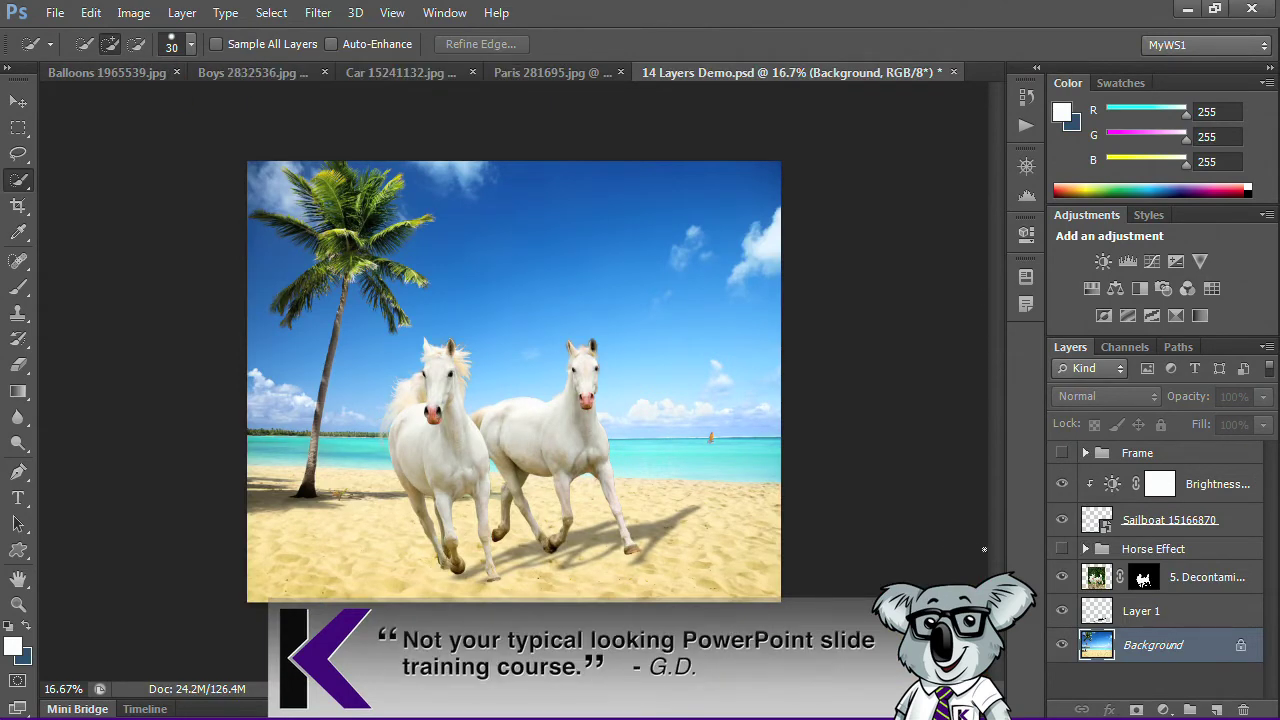
{"action": "left_click", "coordinate": [1206, 590]}
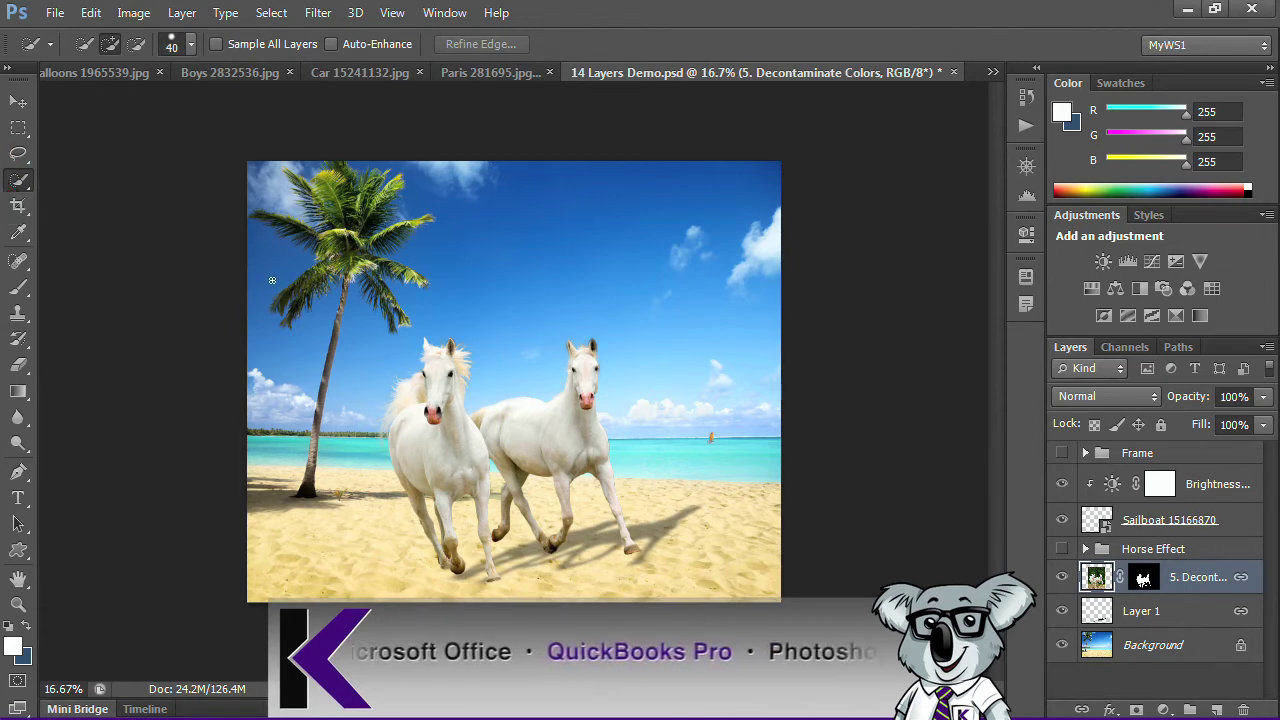
{"action": "key", "text": "bracketright"}
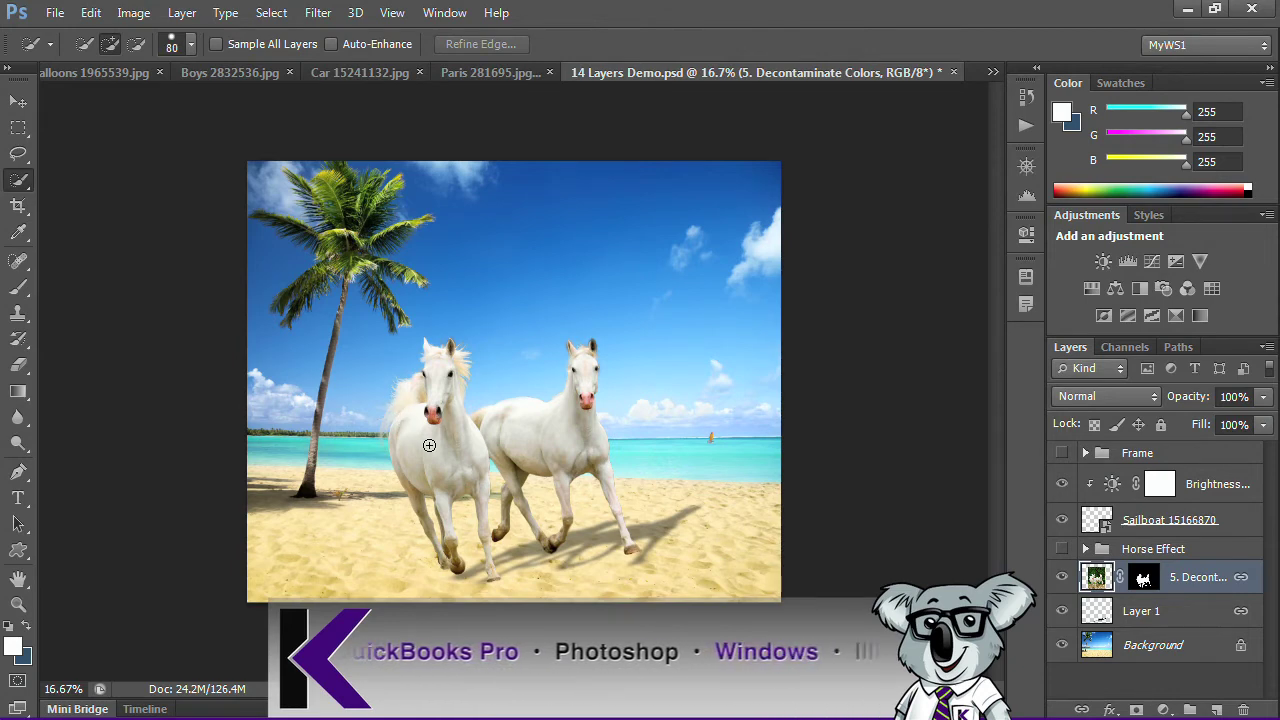
{"action": "mouse_move", "coordinate": [429, 445]}
{"action": "left_mouse_down"}
{"action": "mouse_move", "coordinate": [441, 366]}
{"action": "mouse_move", "coordinate": [476, 437]}
{"action": "mouse_move", "coordinate": [565, 408]}
{"action": "mouse_move", "coordinate": [557, 543]}
{"action": "mouse_move", "coordinate": [533, 547]}
{"action": "mouse_move", "coordinate": [496, 514]}
{"action": "mouse_move", "coordinate": [460, 569]}
{"action": "mouse_move", "coordinate": [416, 489]}
{"action": "mouse_move", "coordinate": [500, 552]}
{"action": "mouse_move", "coordinate": [626, 551]}
{"action": "mouse_move", "coordinate": [475, 577]}
{"action": "left_mouse_up"}
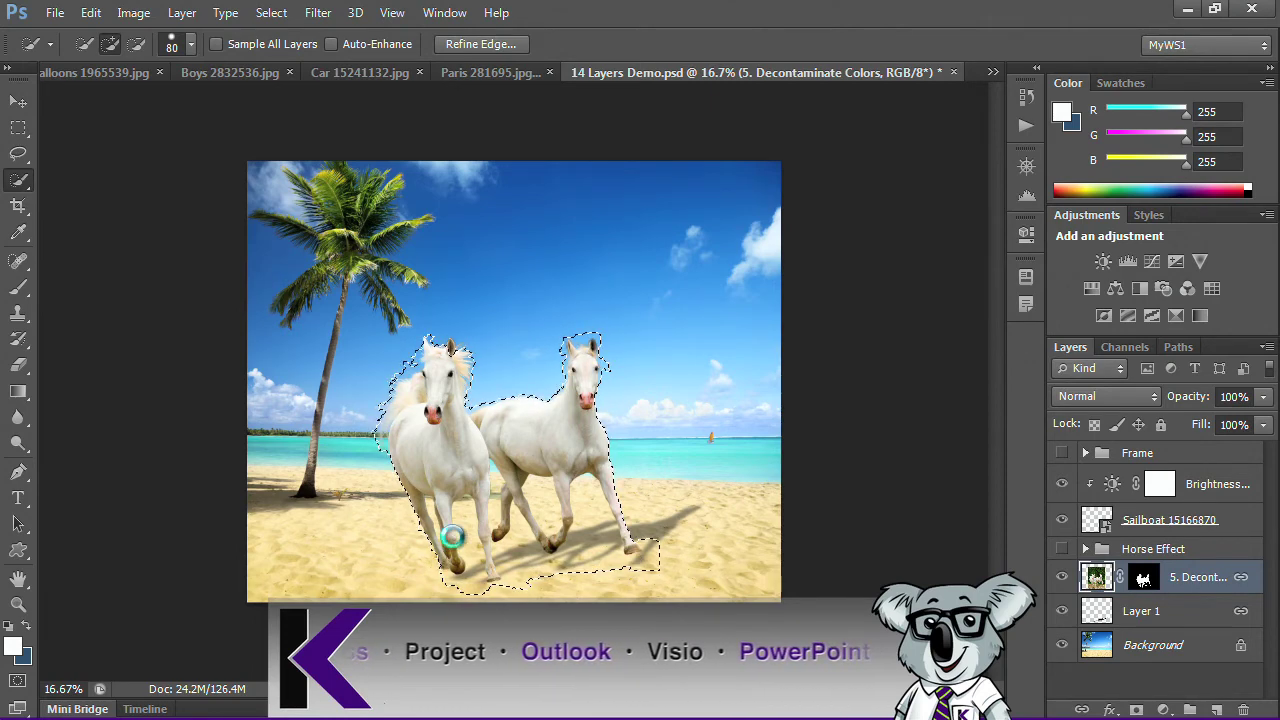
Step: Test extending the selection onto the sand and sky, undo each extension, then deselect
{"action": "left_click_drag", "start_coordinate": [640, 550], "coordinate": [623, 451]}
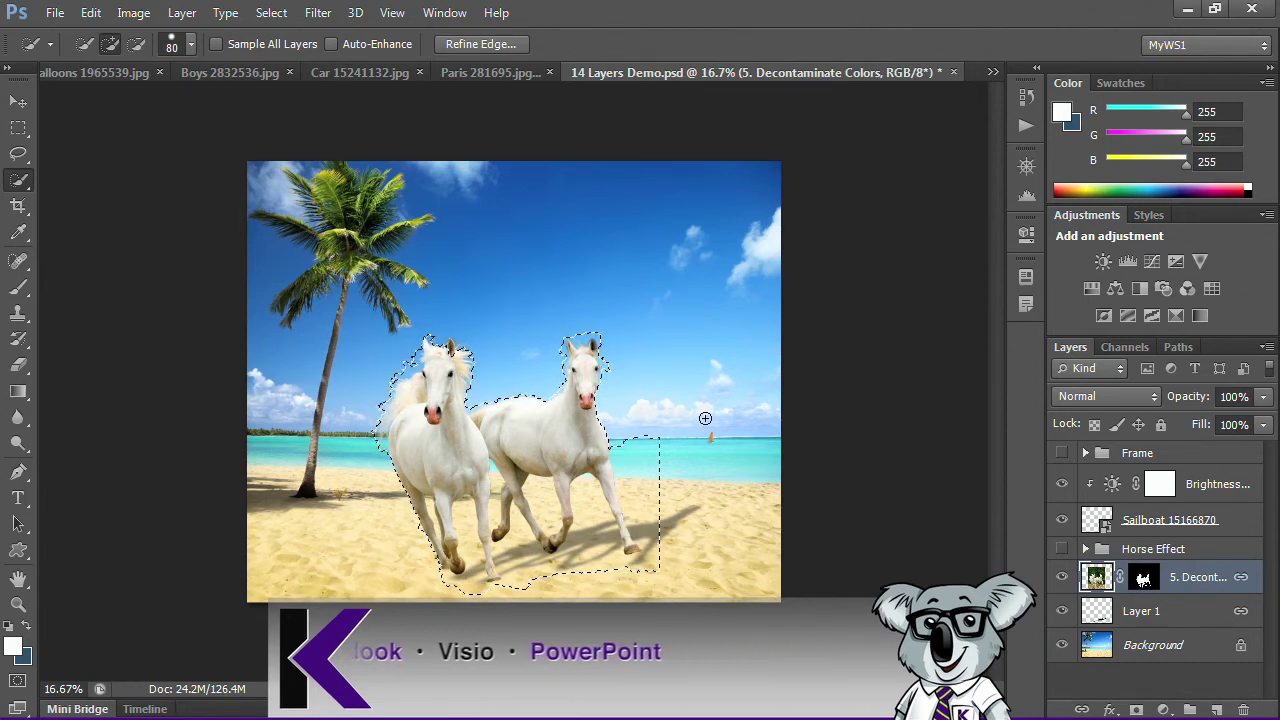
{"action": "left_click_drag", "start_coordinate": [694, 434], "coordinate": [716, 434]}
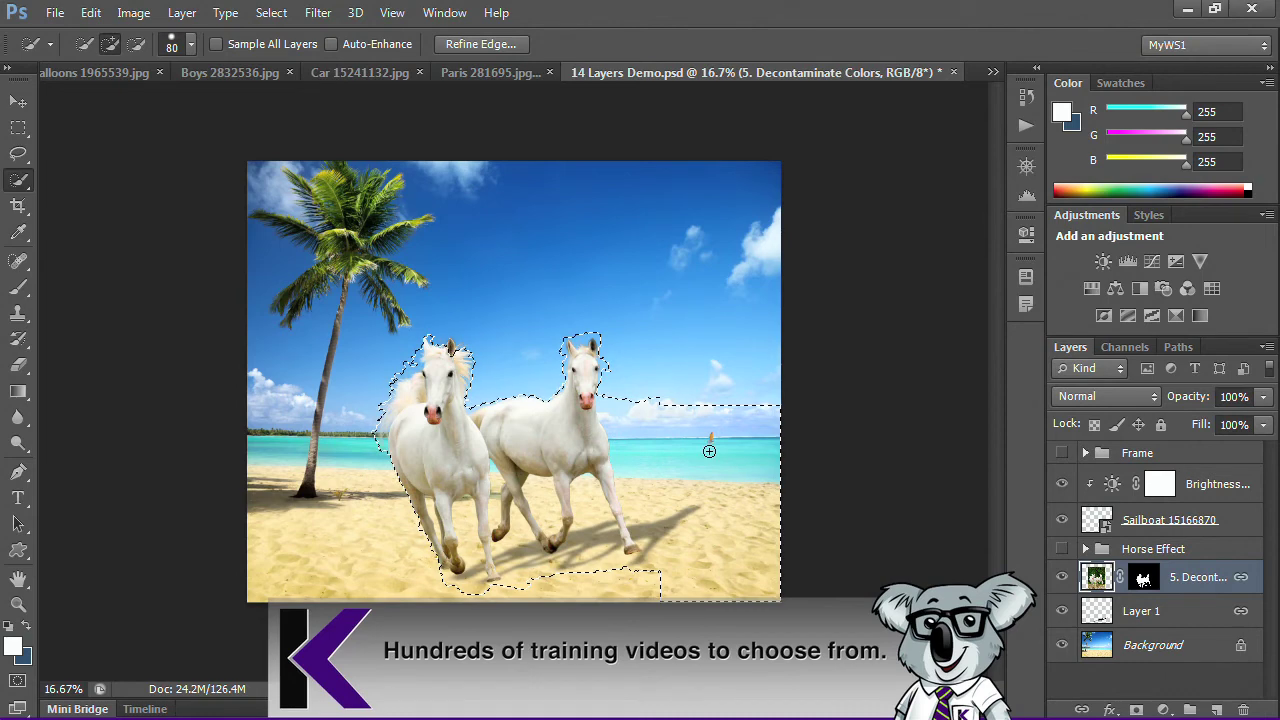
{"action": "key", "text": "ctrl+z"}
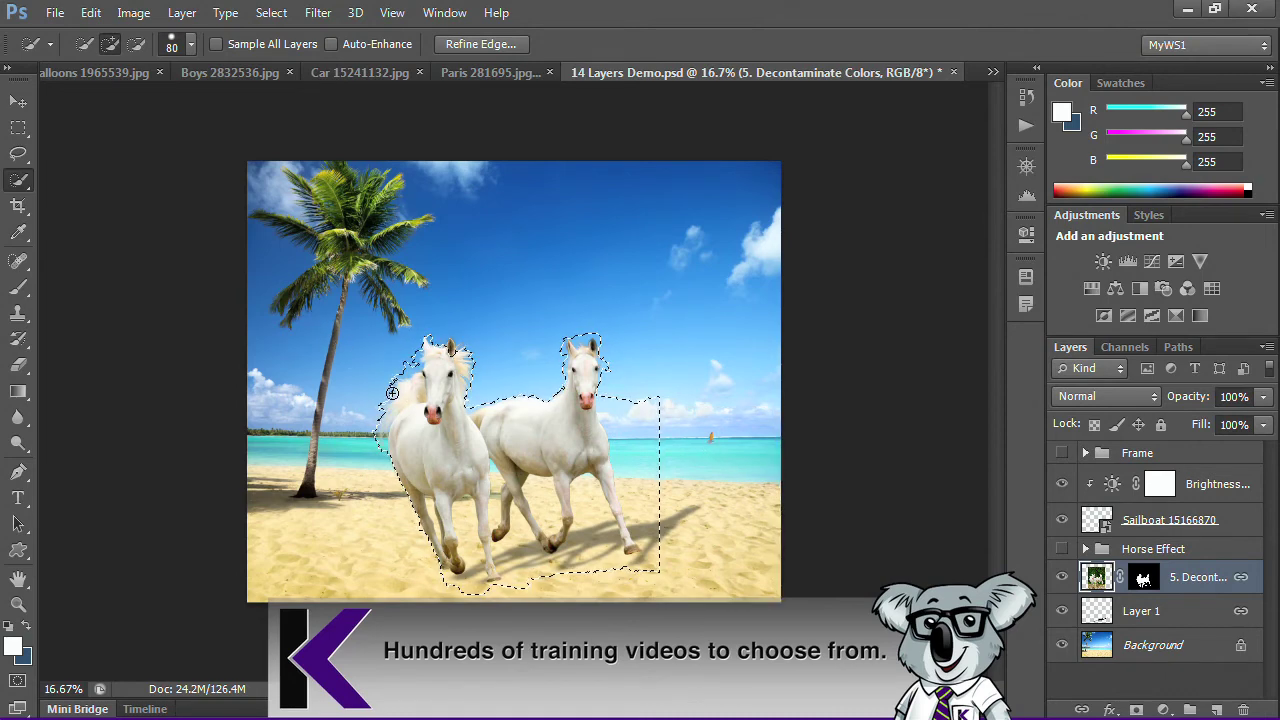
{"action": "left_click", "coordinate": [356, 292]}
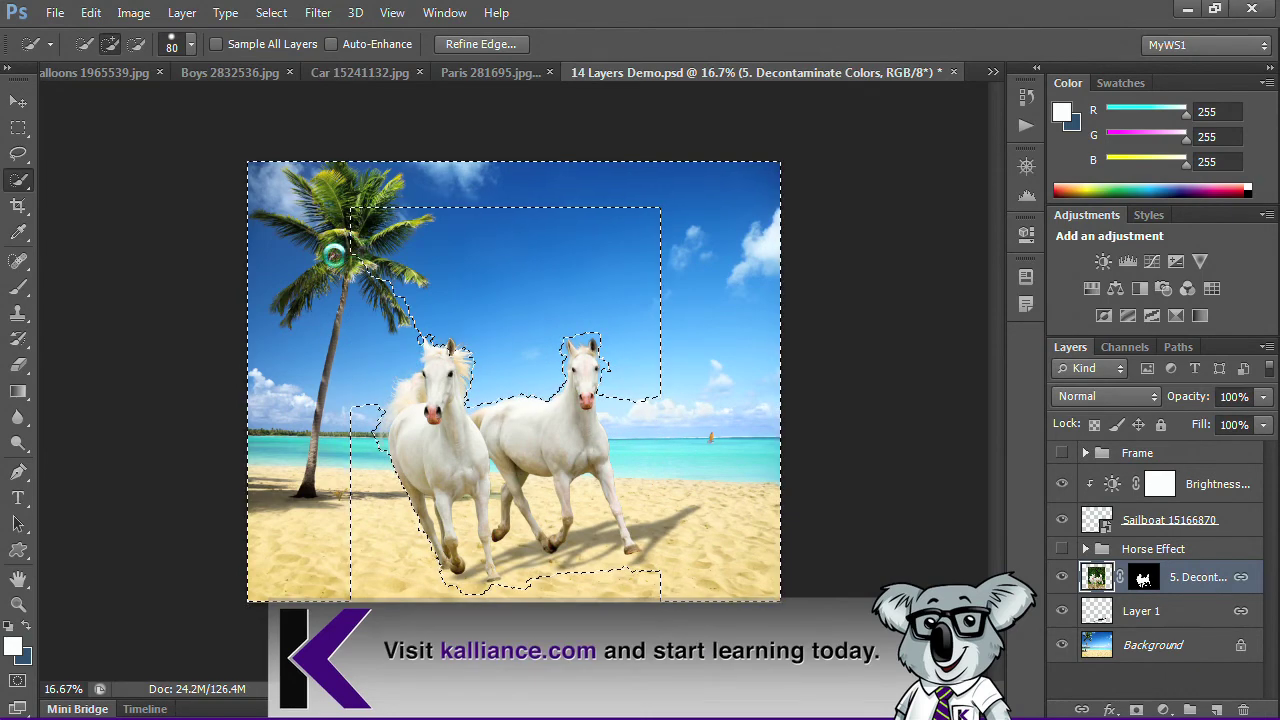
{"action": "key", "text": "ctrl+z"}
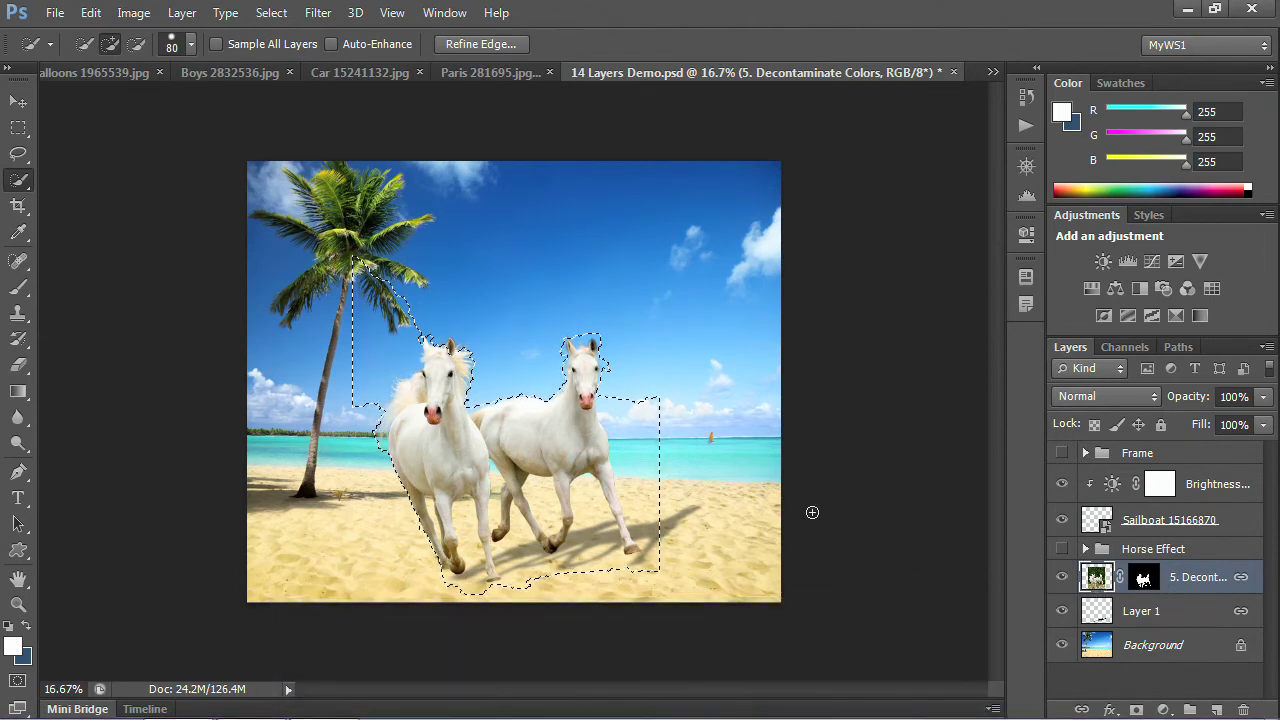
{"action": "key", "text": "ctrl+d"}
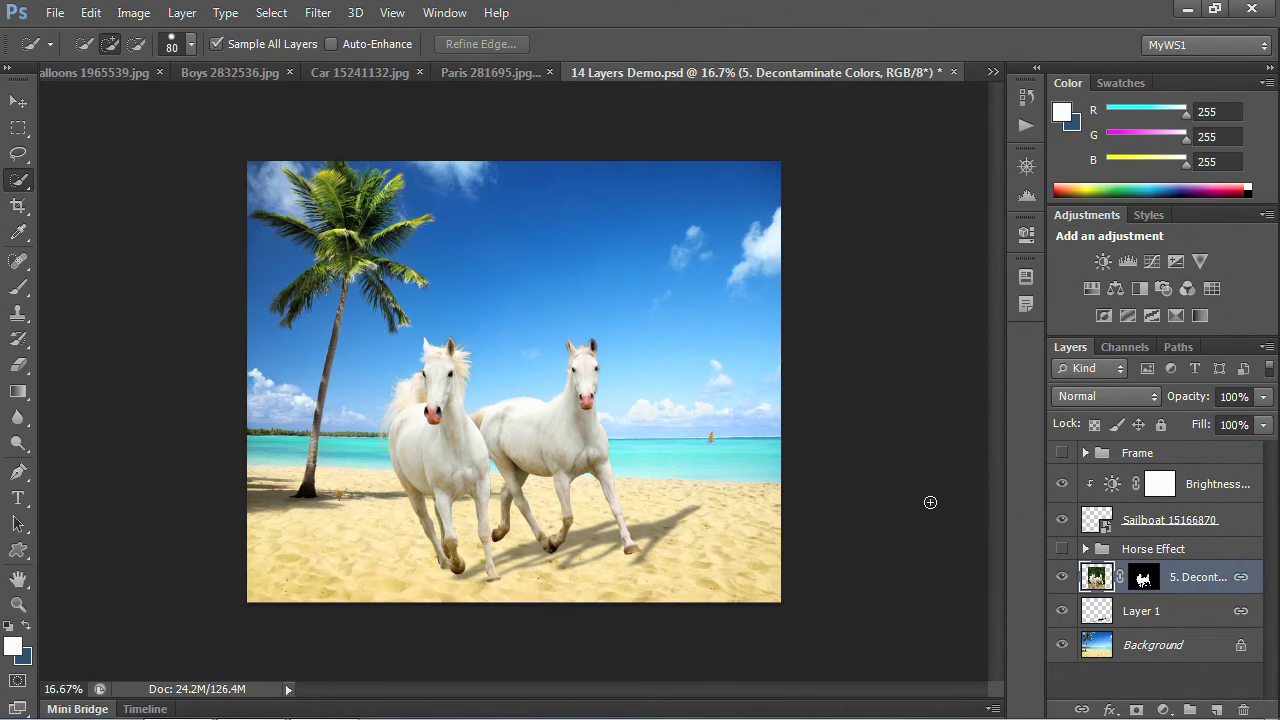
Step: Select both horses and their shadow across all layers, subtracting the extra sand and sea on the right
{"action": "mouse_move", "coordinate": [433, 438]}
{"action": "left_mouse_down"}
{"action": "mouse_move", "coordinate": [518, 441]}
{"action": "mouse_move", "coordinate": [584, 352]}
{"action": "mouse_move", "coordinate": [433, 422]}
{"action": "mouse_move", "coordinate": [440, 359]}
{"action": "mouse_move", "coordinate": [408, 400]}
{"action": "mouse_move", "coordinate": [434, 451]}
{"action": "left_mouse_up"}
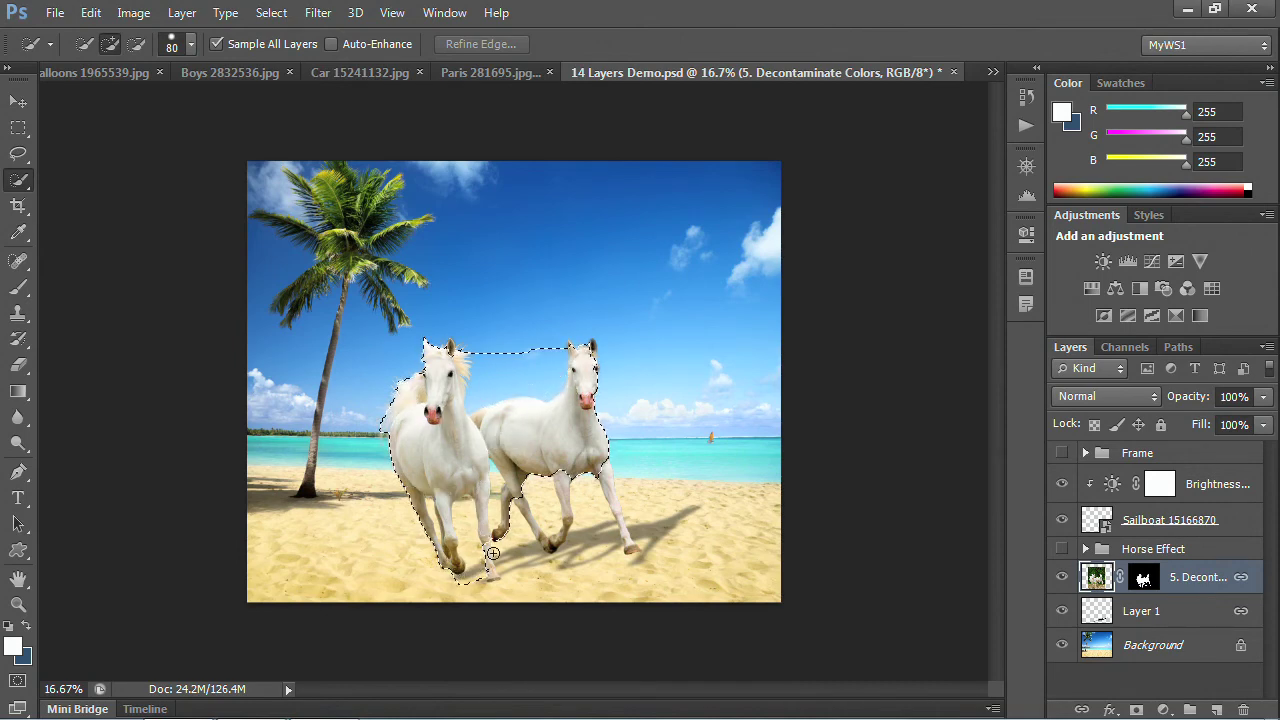
{"action": "mouse_move", "coordinate": [571, 528]}
{"action": "left_mouse_down"}
{"action": "mouse_move", "coordinate": [600, 555]}
{"action": "mouse_move", "coordinate": [630, 549]}
{"action": "mouse_move", "coordinate": [612, 495]}
{"action": "mouse_move", "coordinate": [625, 522]}
{"action": "mouse_move", "coordinate": [671, 545]}
{"action": "left_mouse_up"}
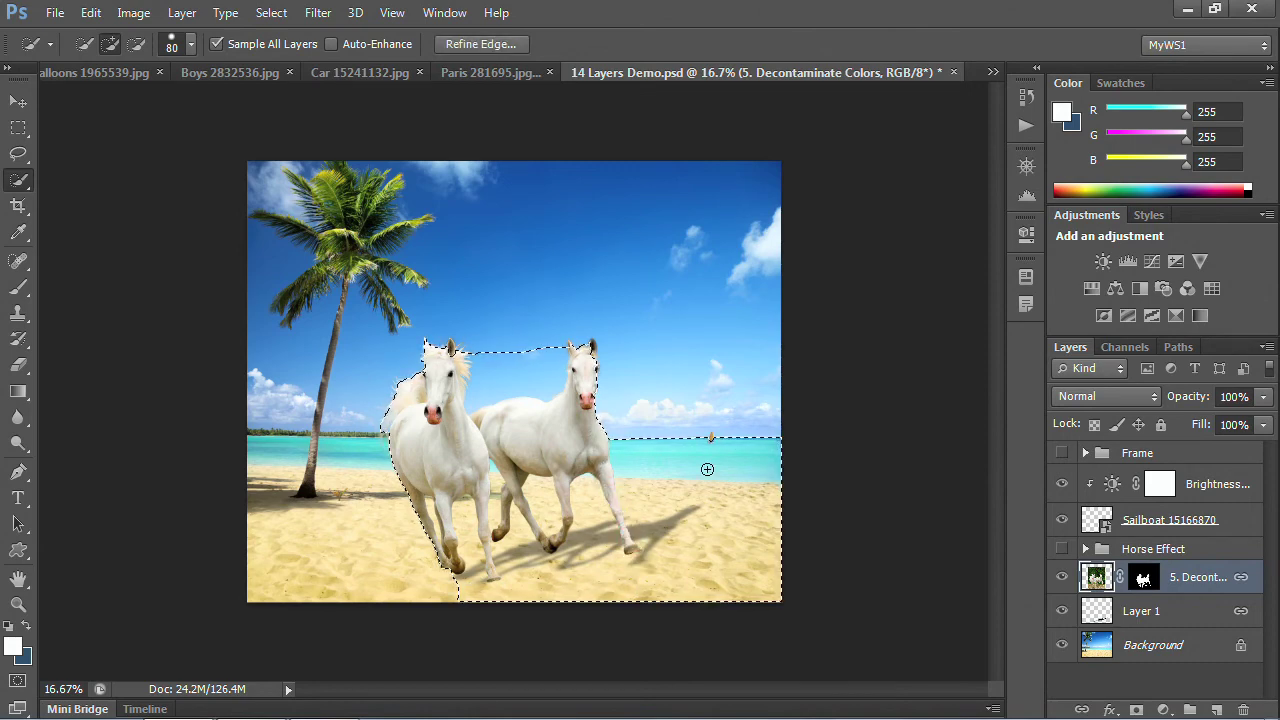
{"action": "key", "text": "alt"}
{"action": "mouse_move", "coordinate": [669, 501]}
{"action": "left_mouse_down"}
{"action": "mouse_move", "coordinate": [666, 452]}
{"action": "mouse_move", "coordinate": [714, 521]}
{"action": "mouse_move", "coordinate": [714, 583]}
{"action": "mouse_move", "coordinate": [696, 599]}
{"action": "mouse_move", "coordinate": [615, 612]}
{"action": "mouse_move", "coordinate": [527, 584]}
{"action": "mouse_move", "coordinate": [462, 590]}
{"action": "left_mouse_up"}
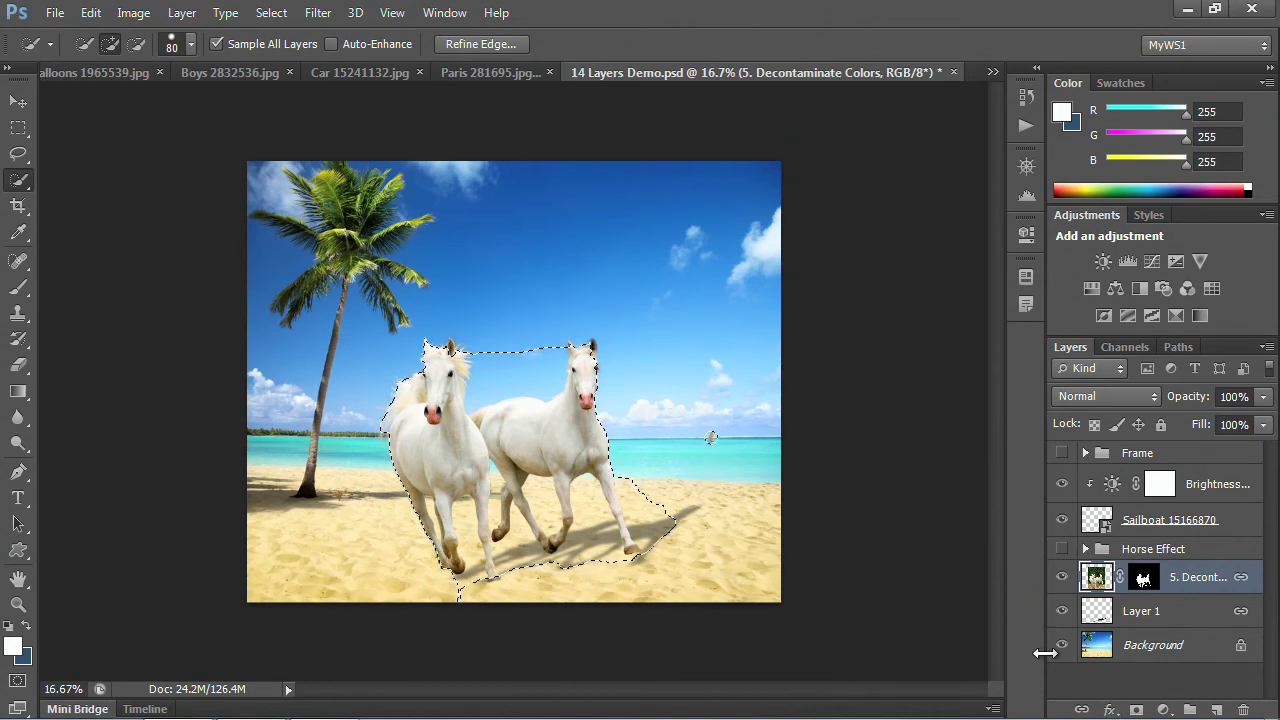
Step: With the beach Background hidden, reselect the horses on their own layer, then restore the Background
{"action": "left_click", "coordinate": [1062, 648]}
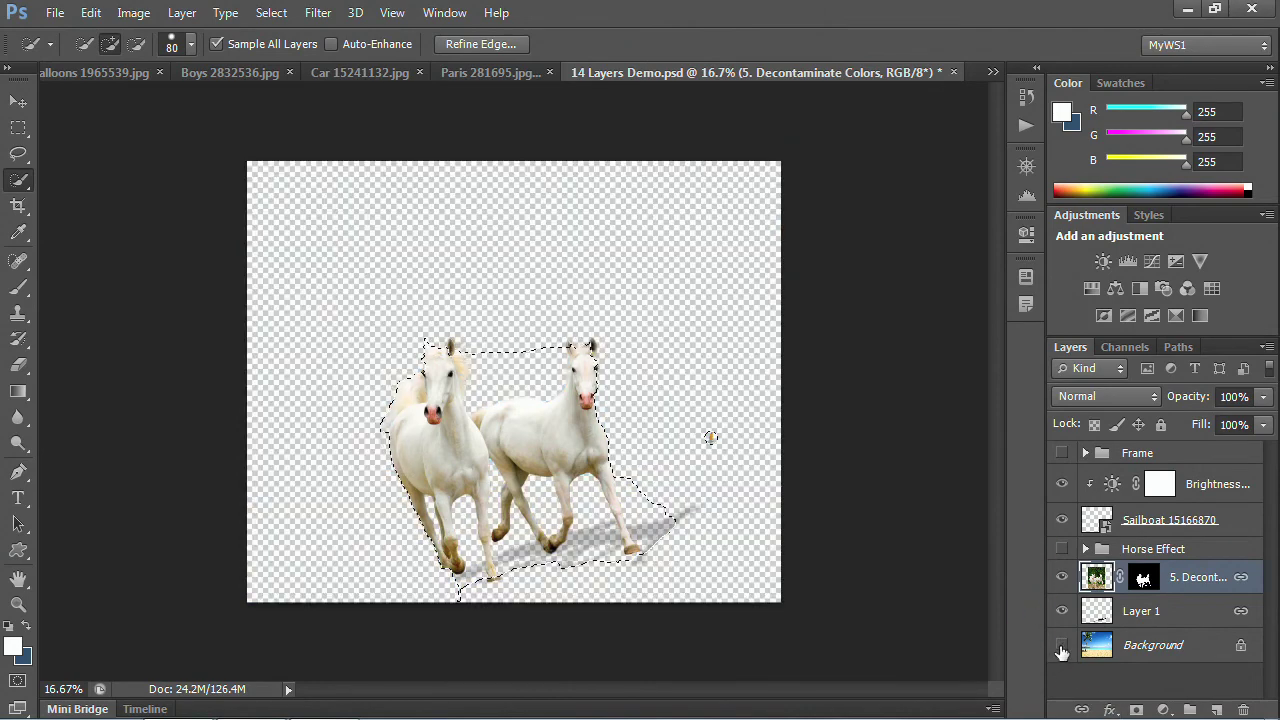
{"action": "key", "text": "ctrl+d"}
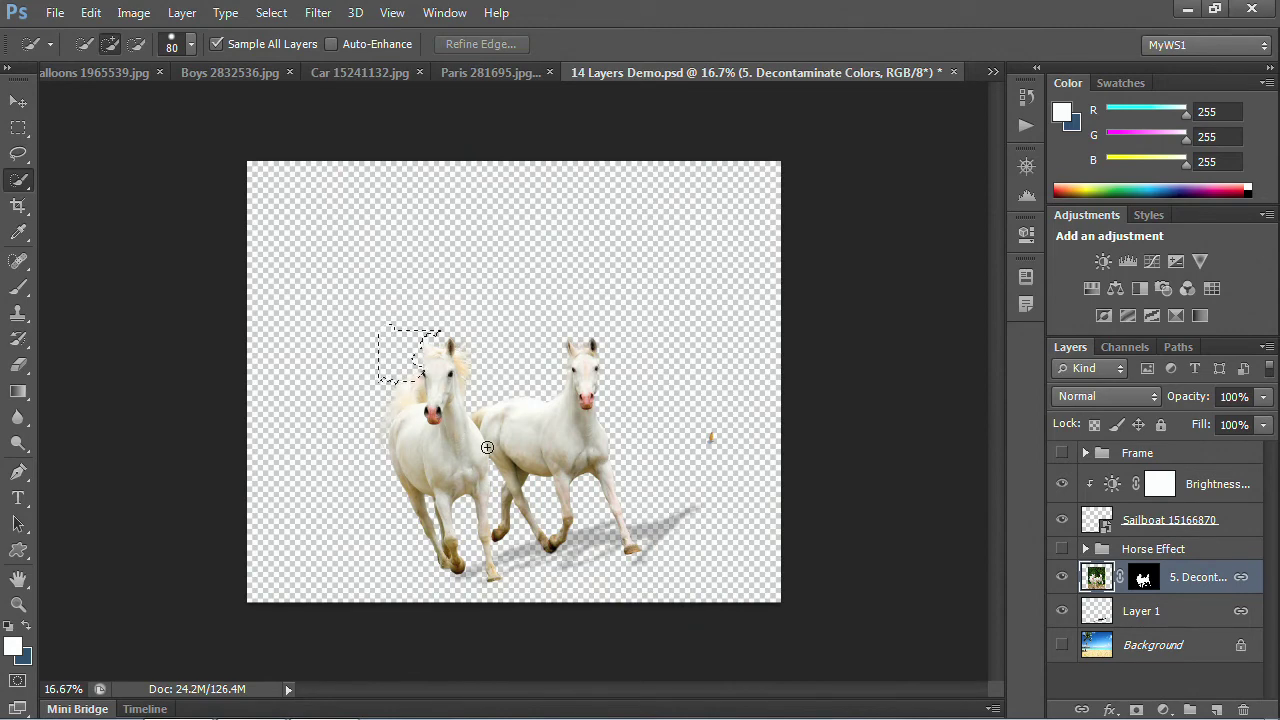
{"action": "mouse_move", "coordinate": [487, 447]}
{"action": "left_mouse_down"}
{"action": "mouse_move", "coordinate": [689, 536]}
{"action": "mouse_move", "coordinate": [719, 478]}
{"action": "mouse_move", "coordinate": [714, 435]}
{"action": "left_mouse_up"}
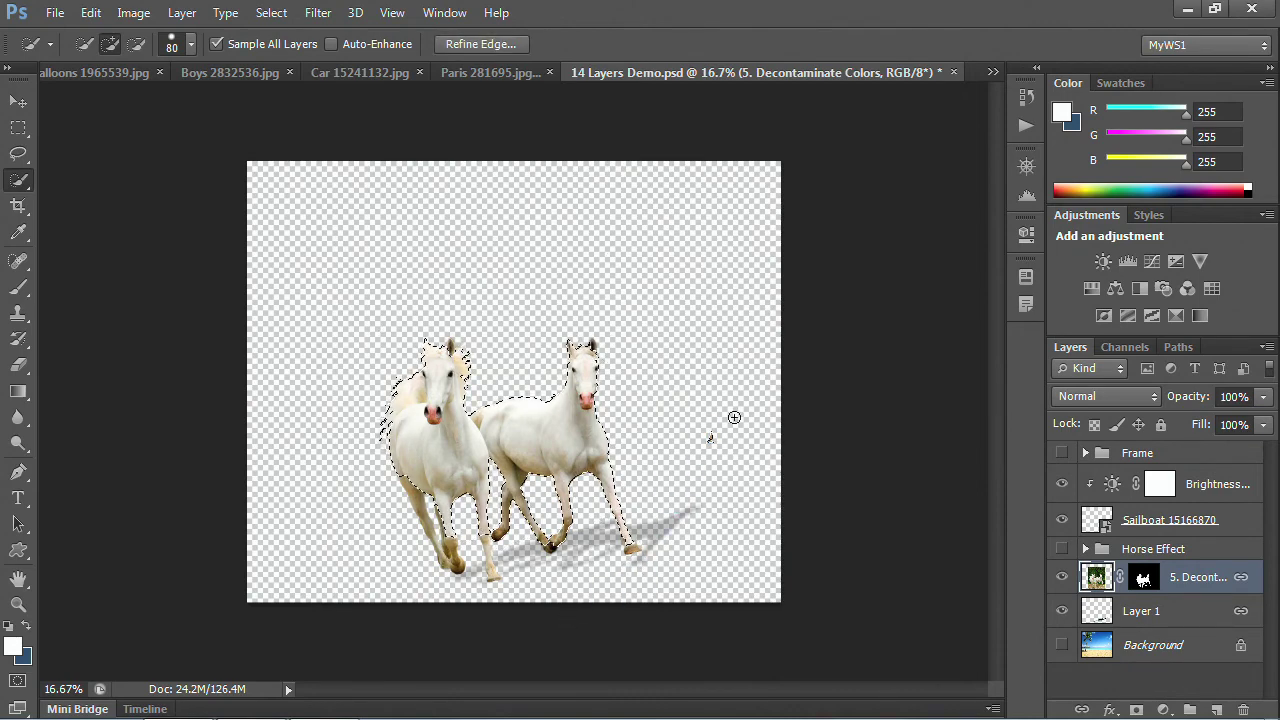
{"action": "left_click_drag", "start_coordinate": [417, 483], "coordinate": [445, 568]}
{"action": "left_click", "coordinate": [1061, 647]}
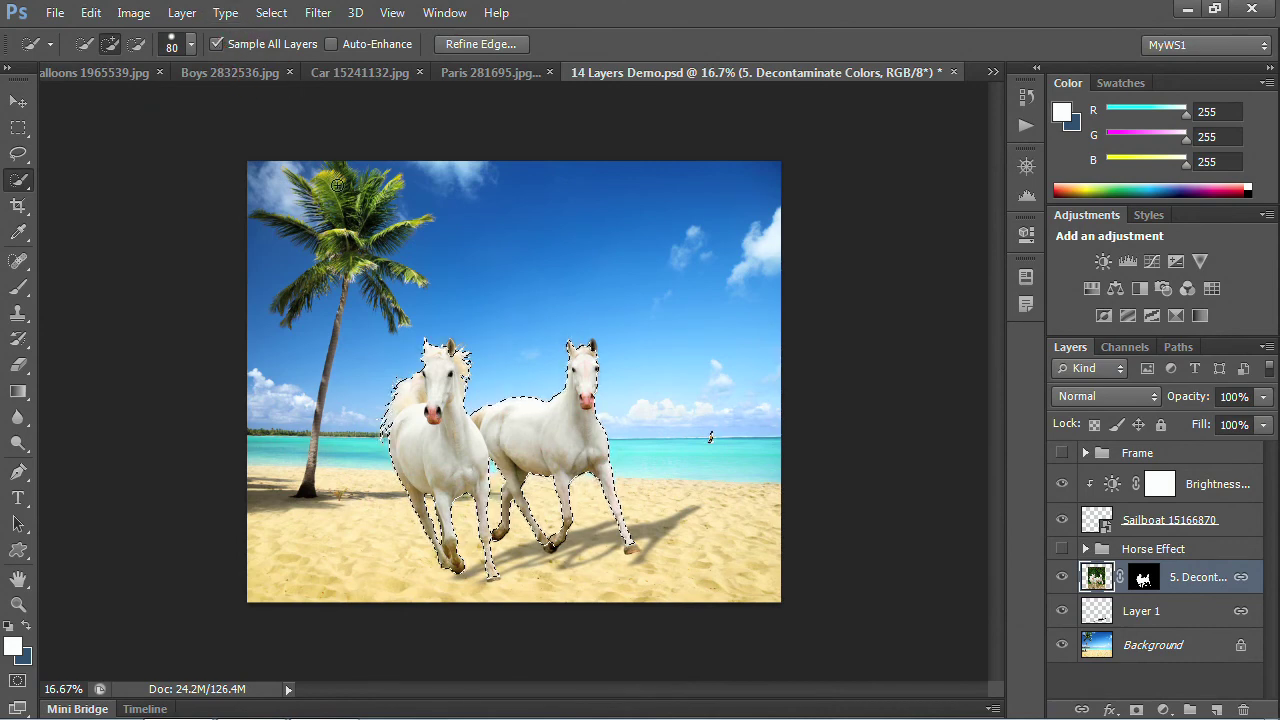
{"action": "key", "text": "ctrl+shift+d"}
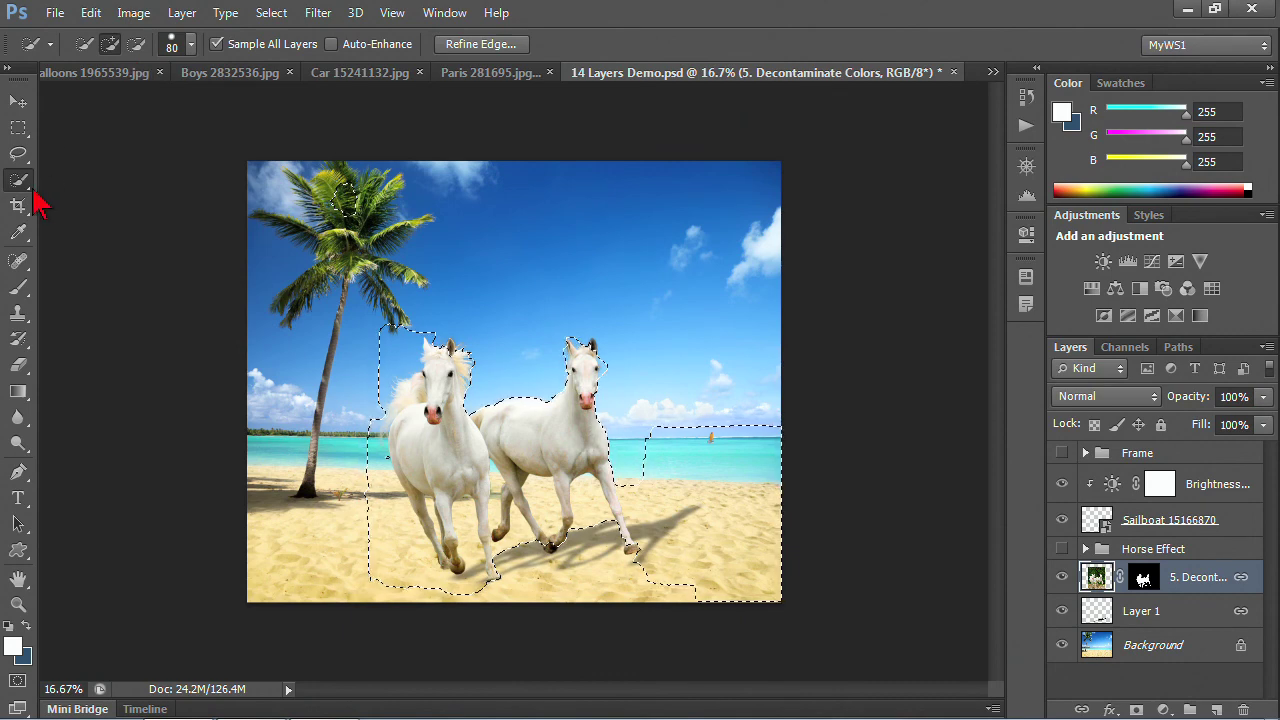
Step: Reset all tools to their defaults, deselect, and minimize Photoshop
{"action": "right_click", "coordinate": [25, 42]}
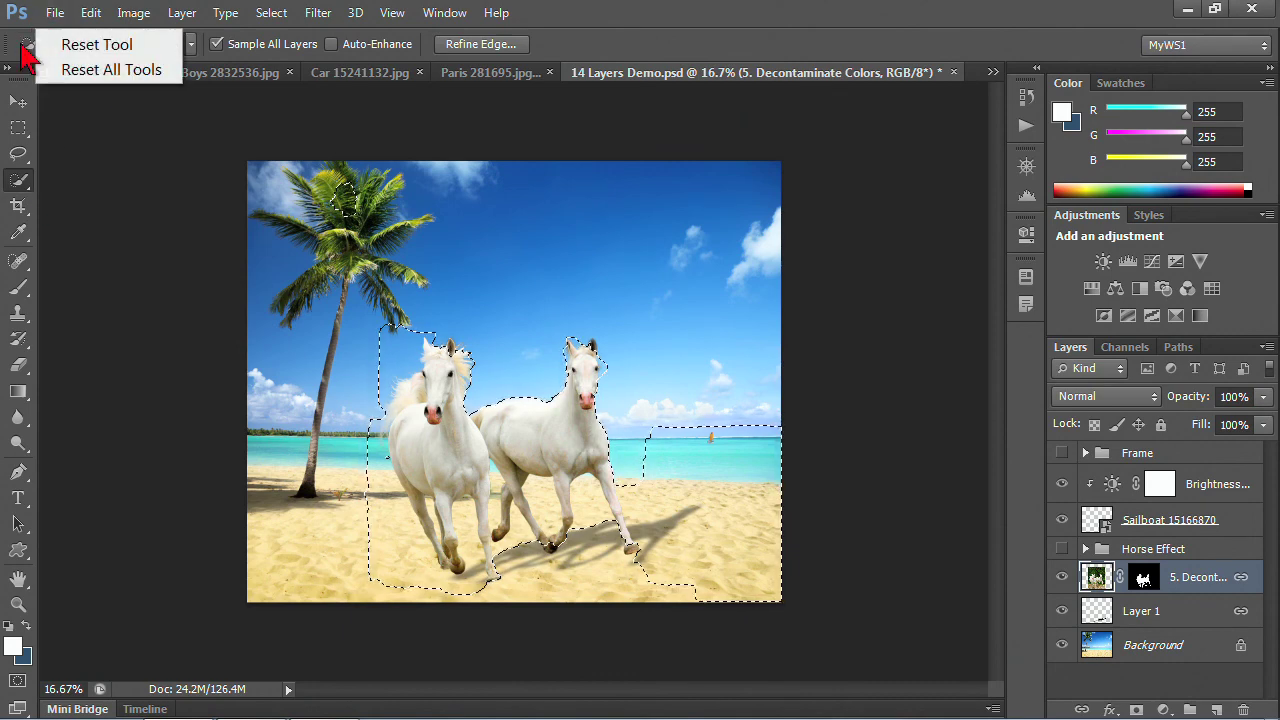
{"action": "left_click", "coordinate": [72, 75]}
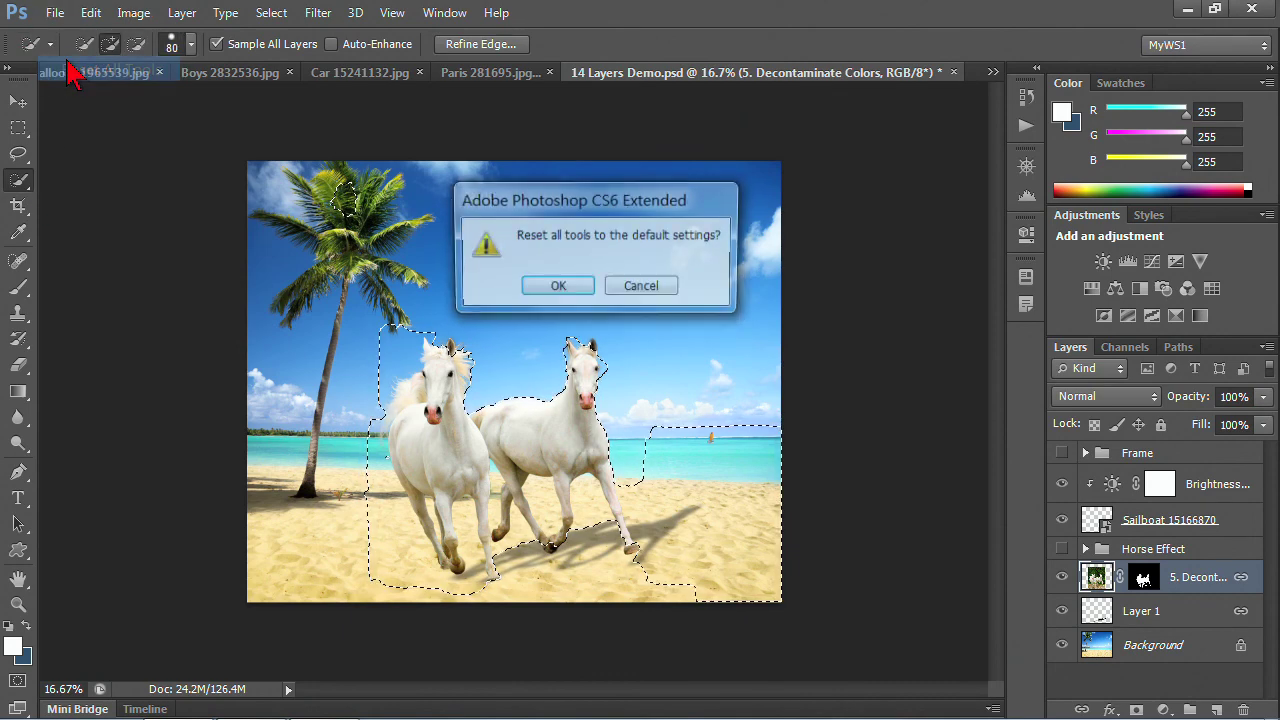
{"action": "left_click", "coordinate": [556, 287]}
{"action": "key", "text": "ctrl+d"}
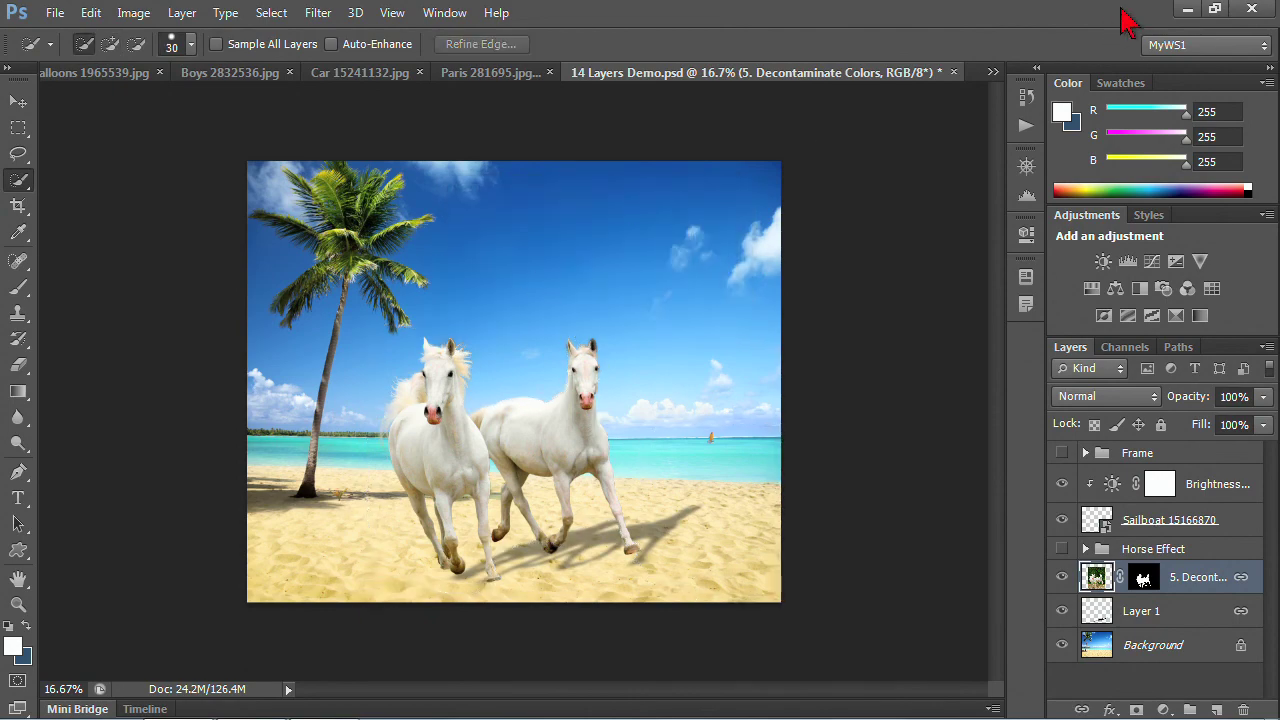
{"action": "left_click", "coordinate": [1188, 9]}
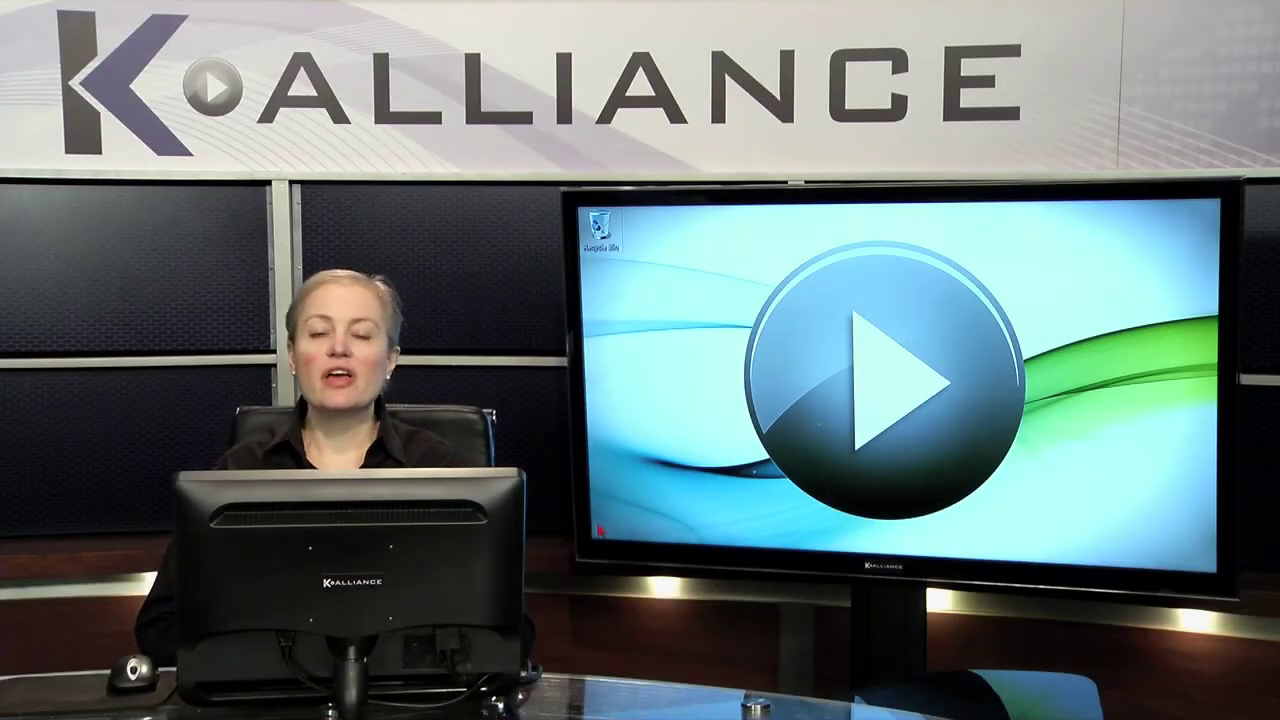